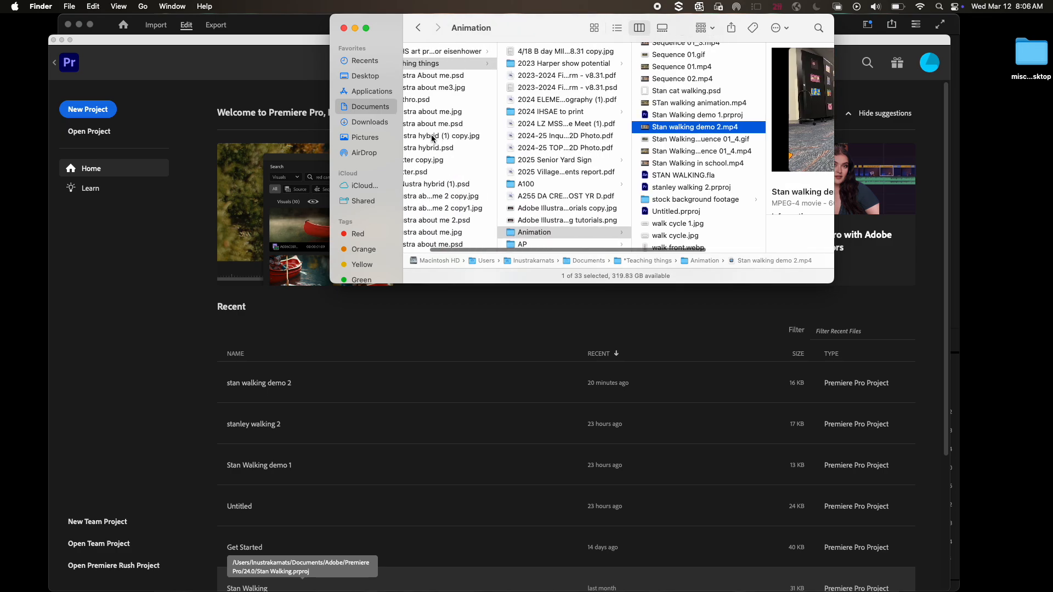
- Open the Animation files folder inside Animation in the file browser and select background school 2025.MOV to preview it
scroll(658, 121, "up", 6)
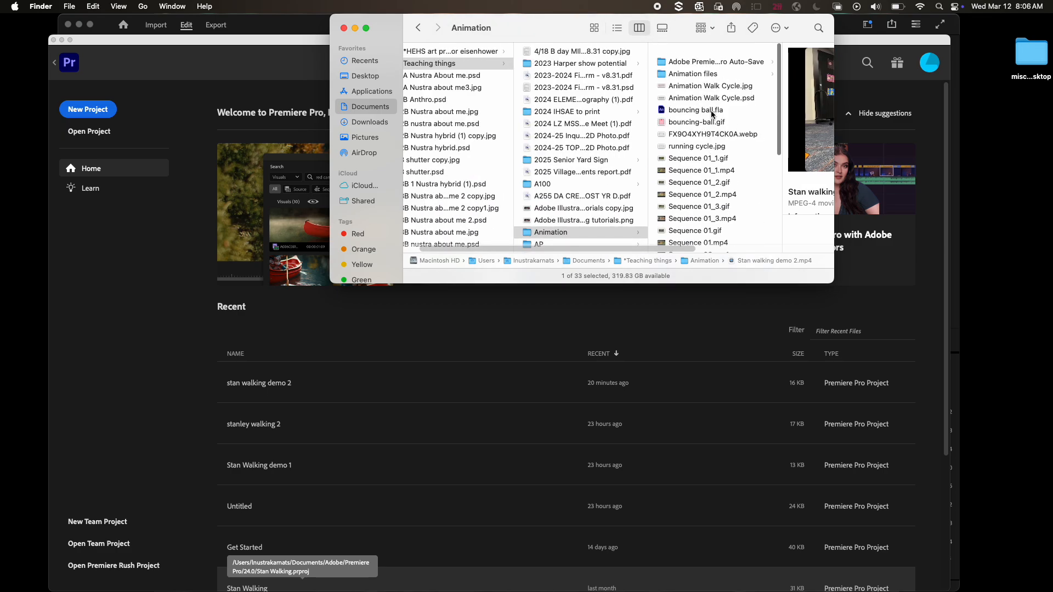
left_click(693, 64)
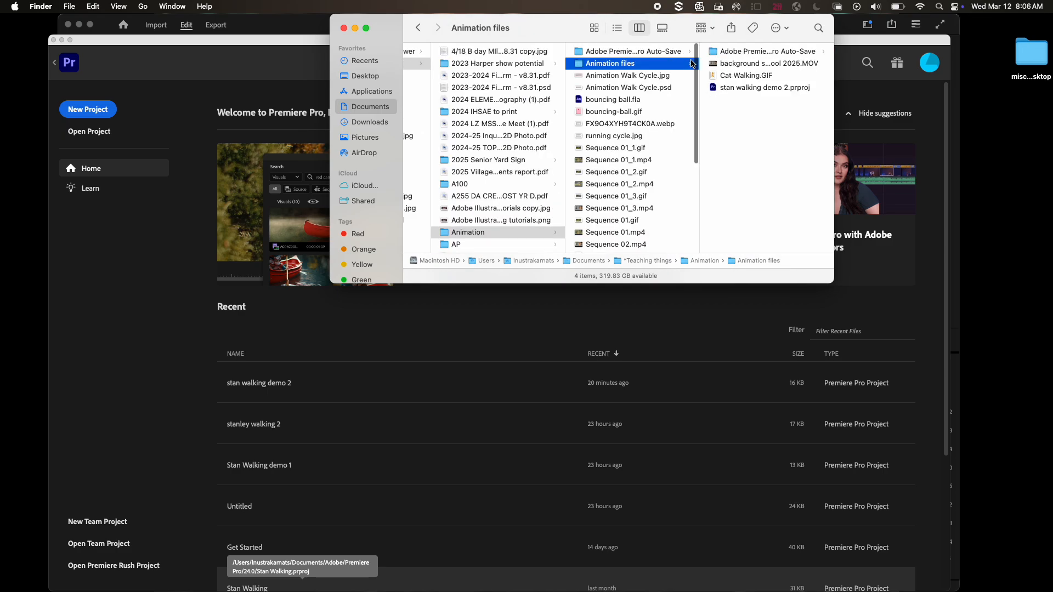
left_click(721, 77)
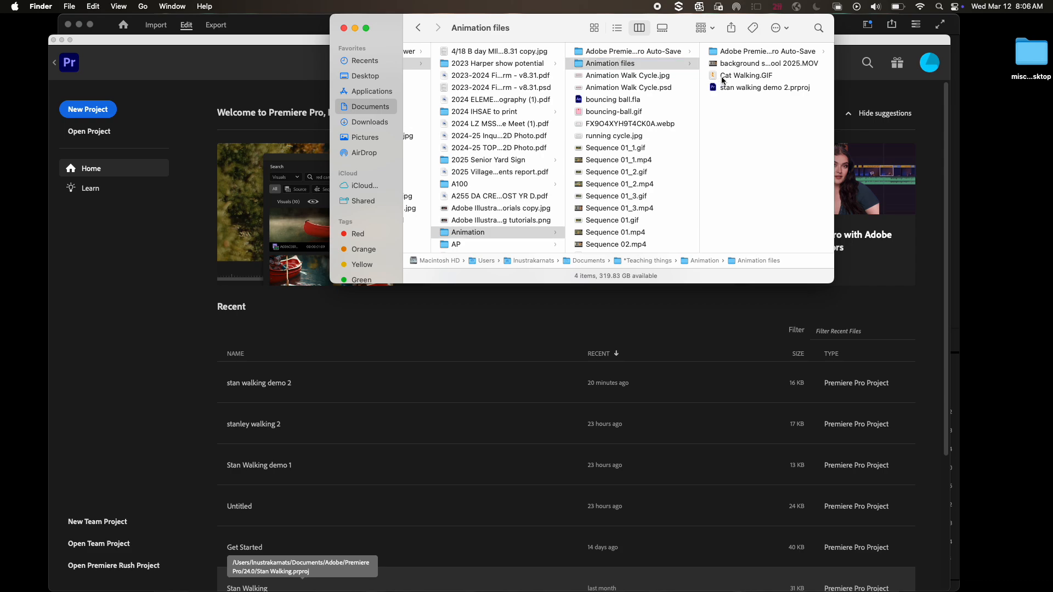
left_click(621, 64)
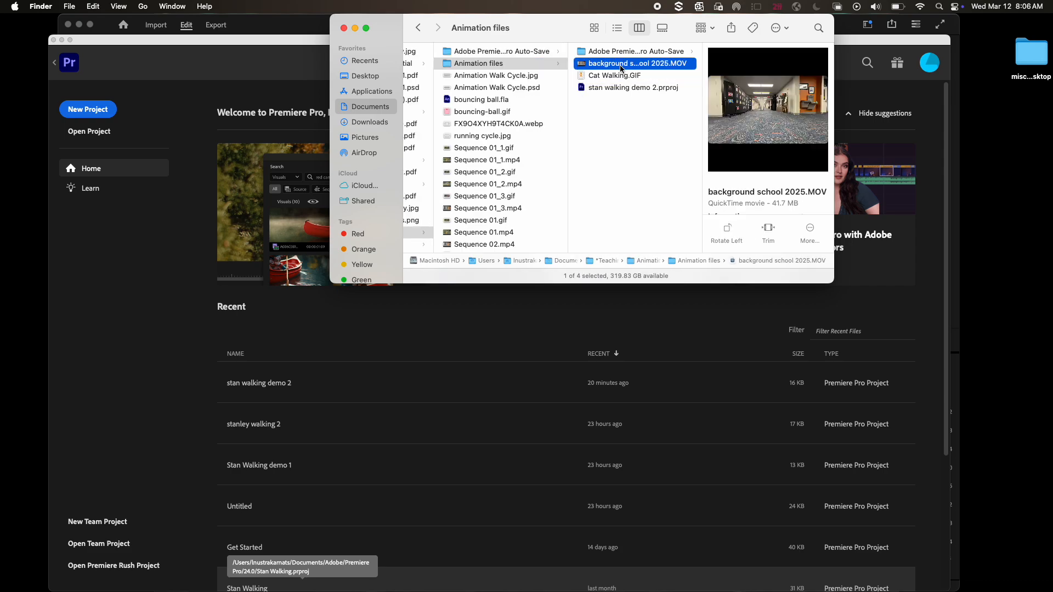
left_click(623, 64)
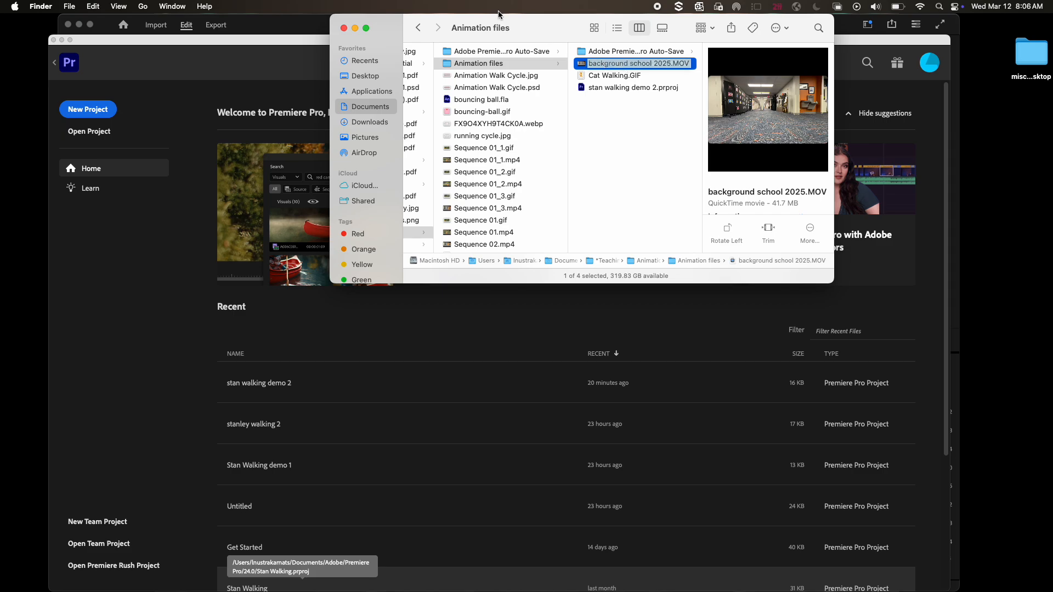
left_click_drag(529, 28, 609, 28)
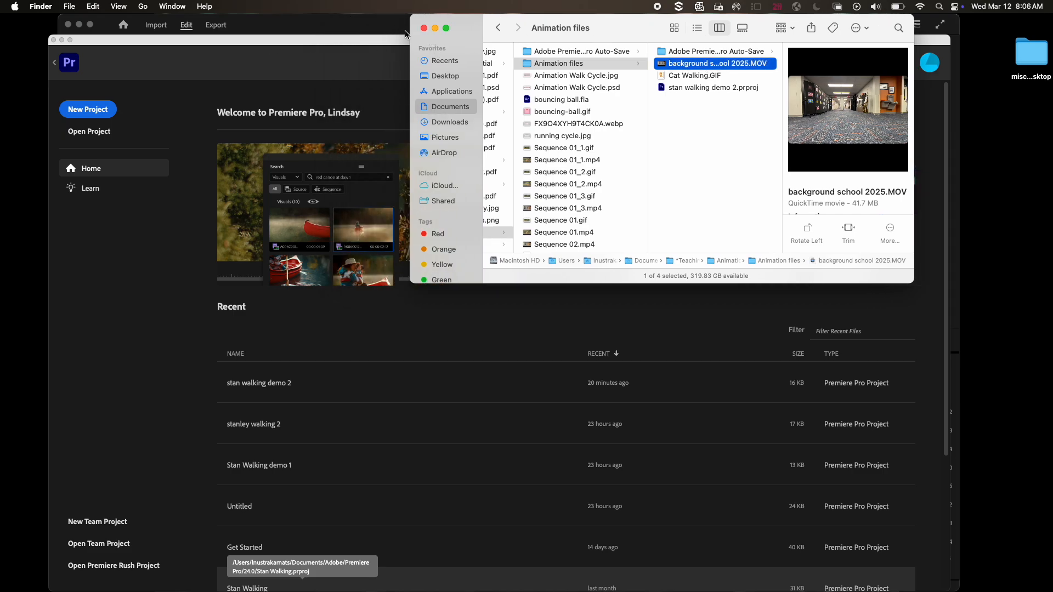
- Switch to Premiere Pro and create a project named "Stan Walking demo 3" stored in the Animation files folder
left_click(378, 46)
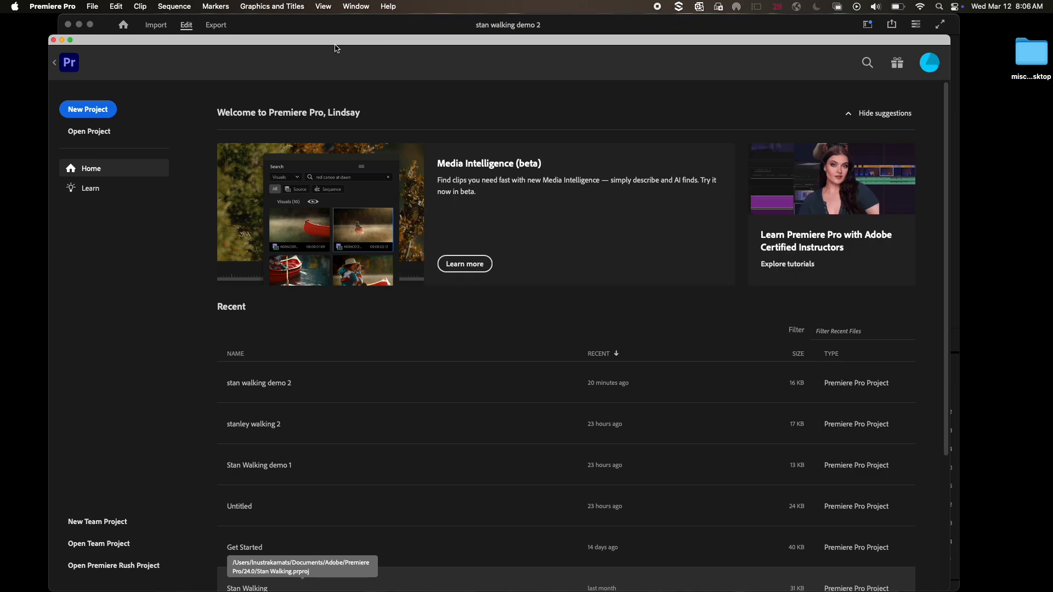
left_click(93, 114)
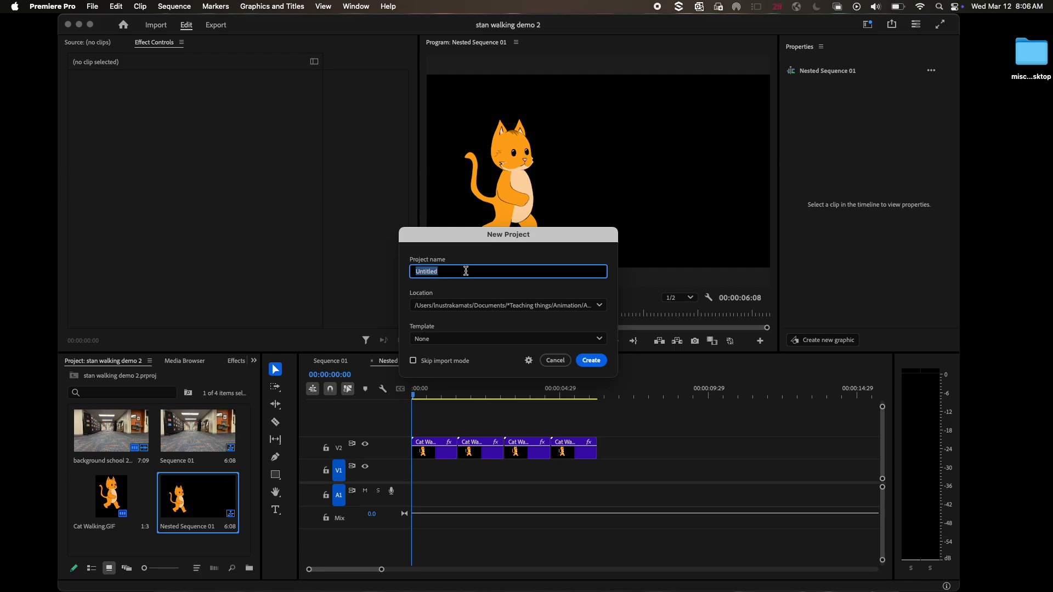
type("Stan Walking demo 3")
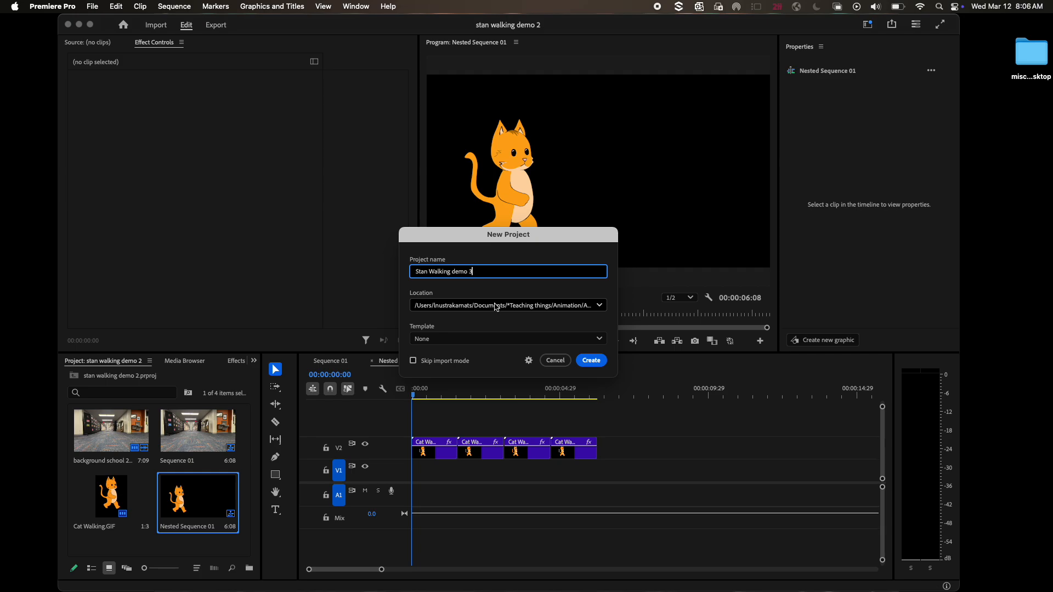
left_click(600, 305)
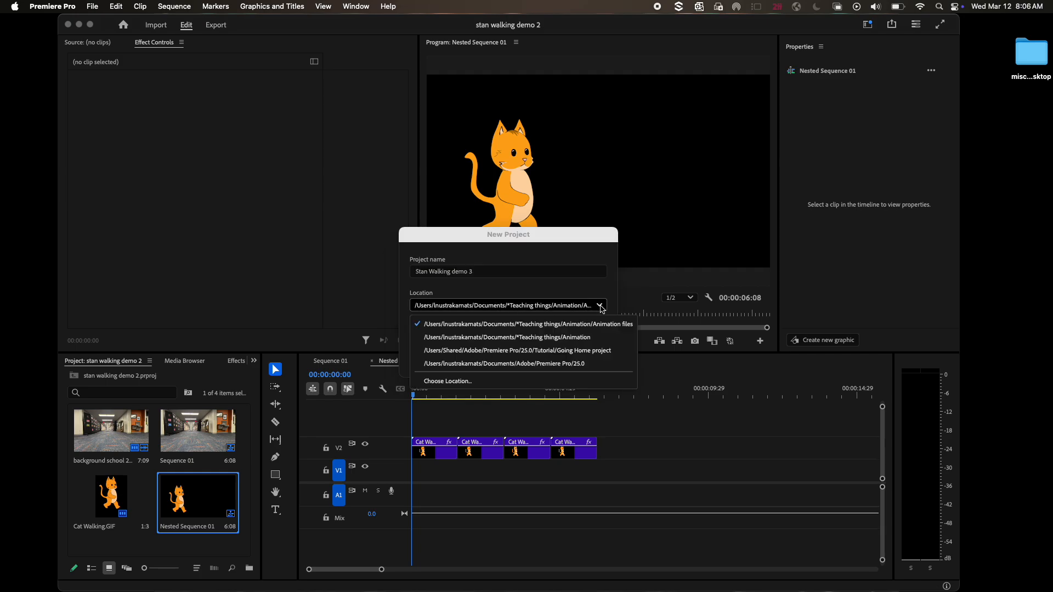
left_click(448, 381)
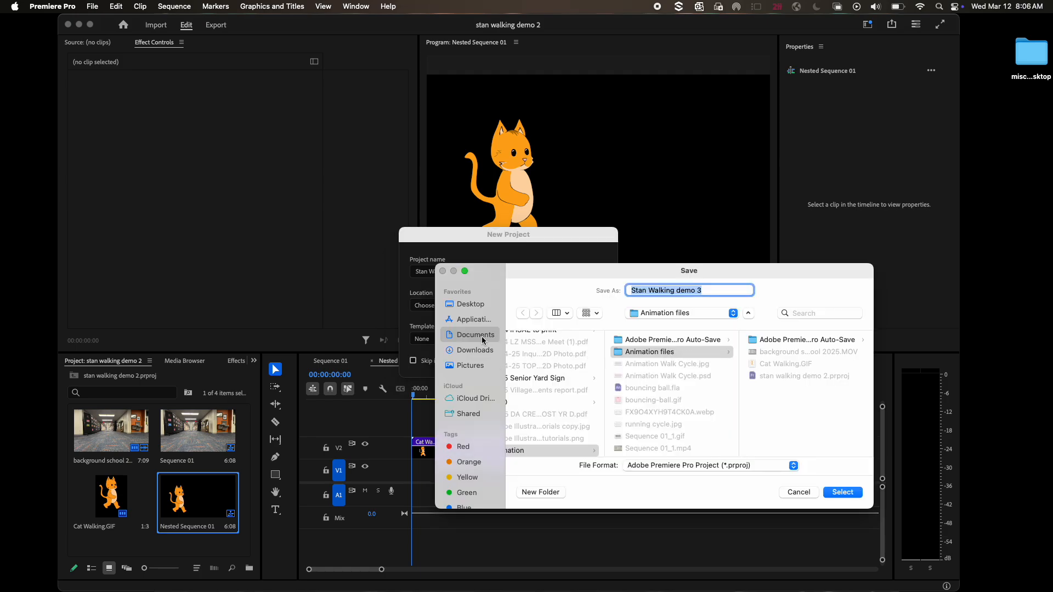
left_click(831, 492)
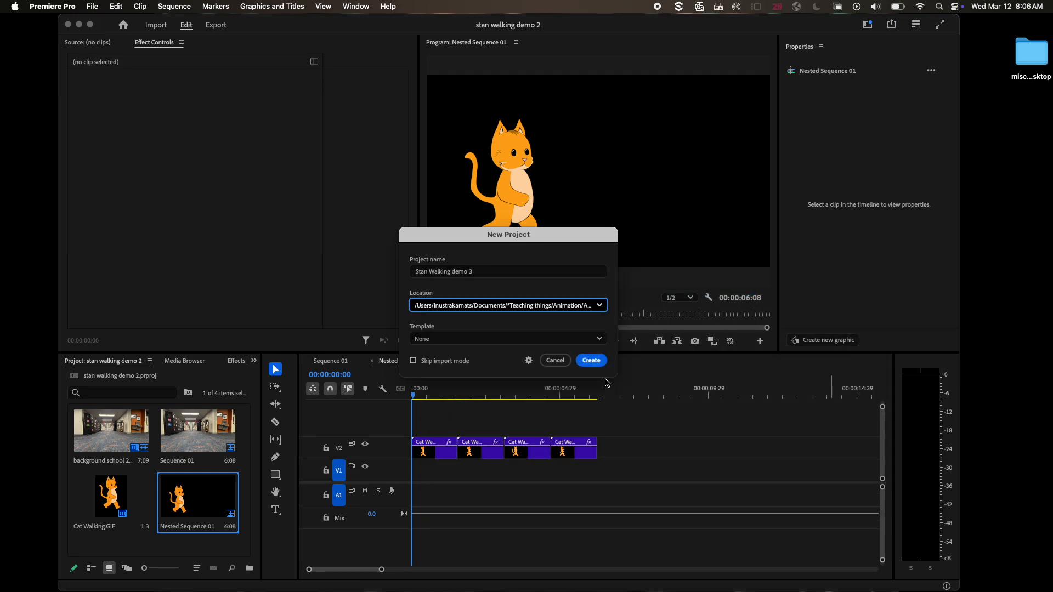
left_click(593, 363)
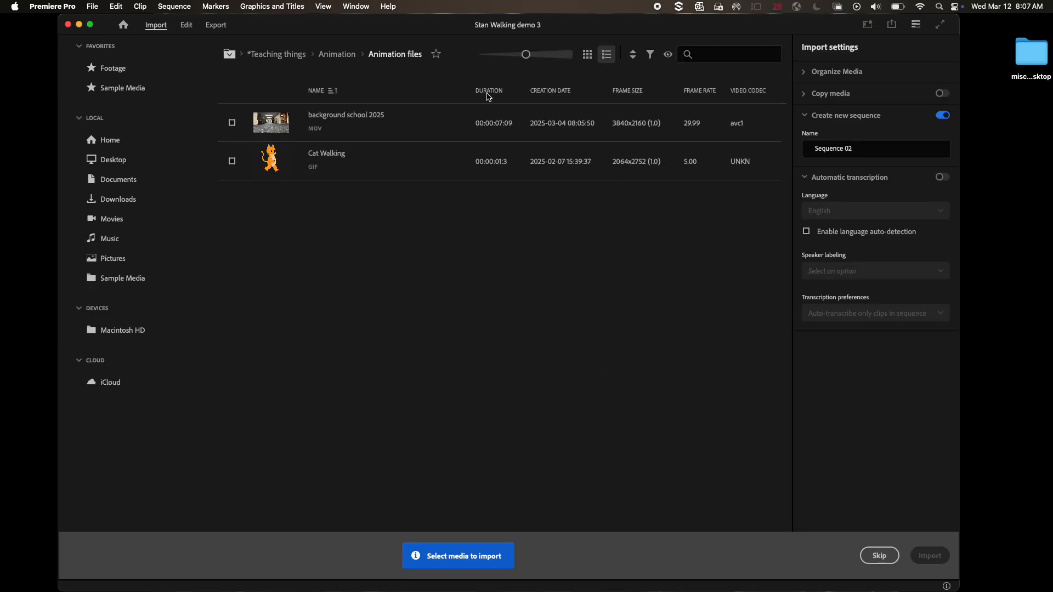
- Import the background school 2025 video into a new sequence named "stan walking demo 3"
left_click(232, 123)
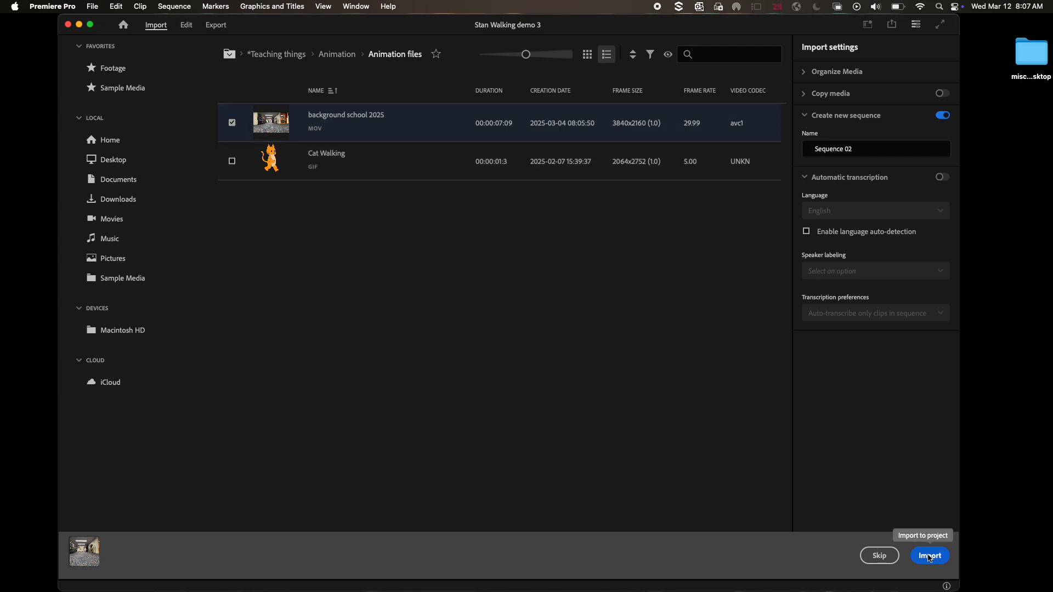
left_click(853, 152)
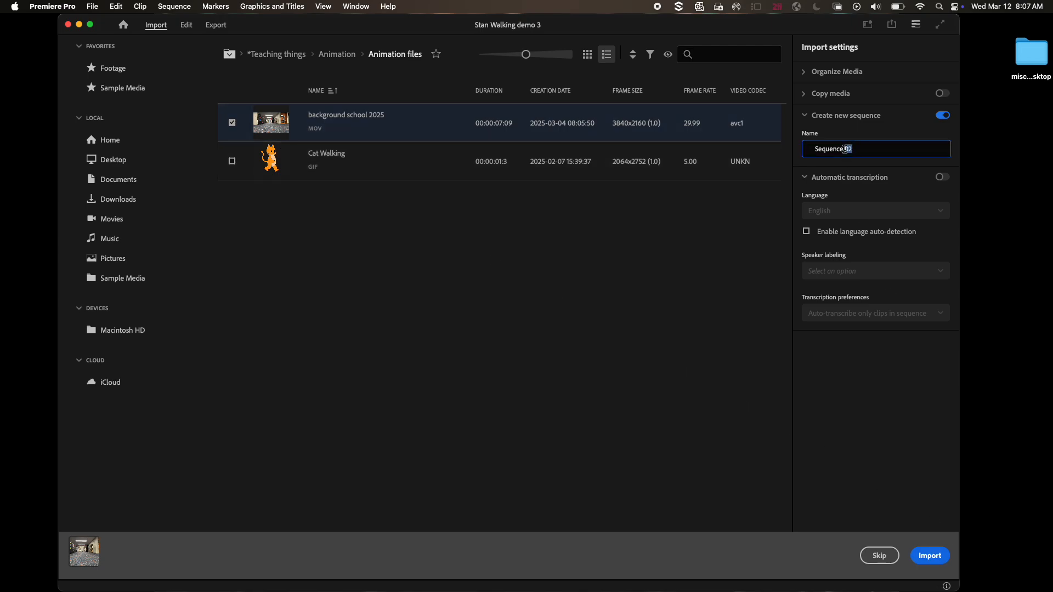
key("super+a")
type("s")
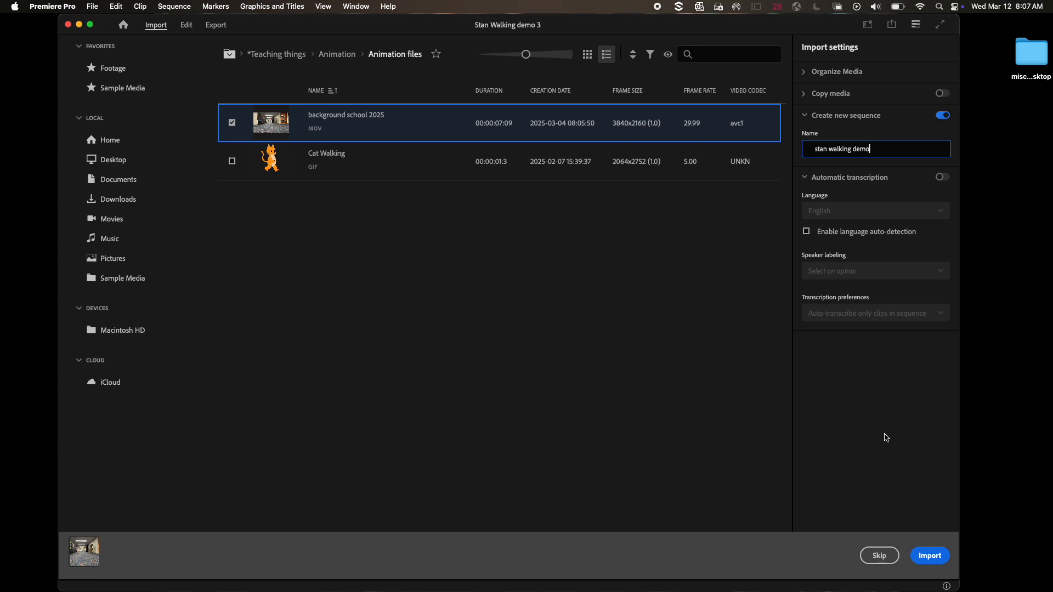
left_click(933, 557)
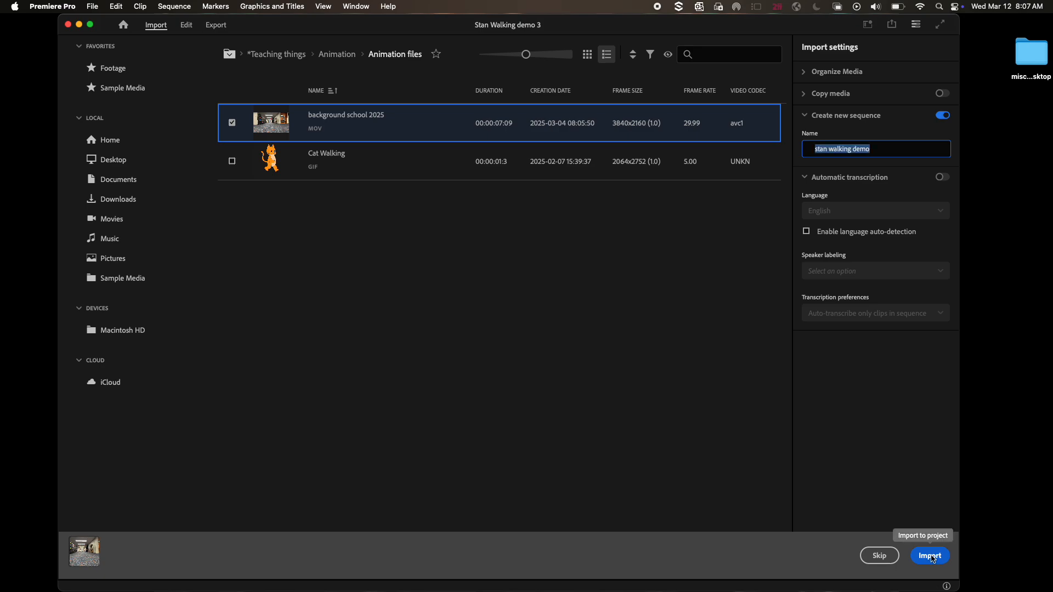
left_click(876, 148)
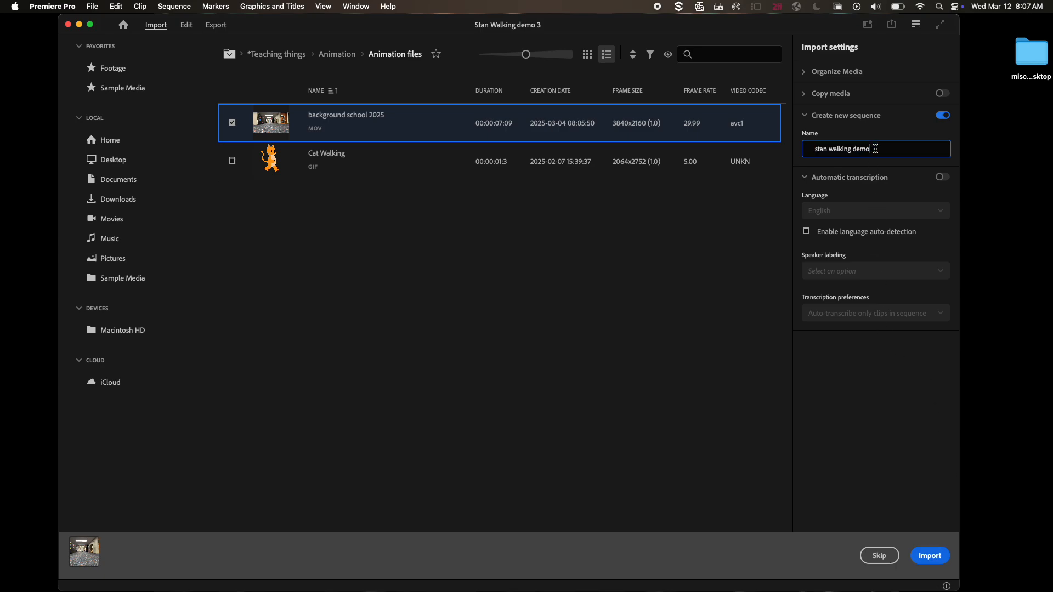
left_click(931, 558)
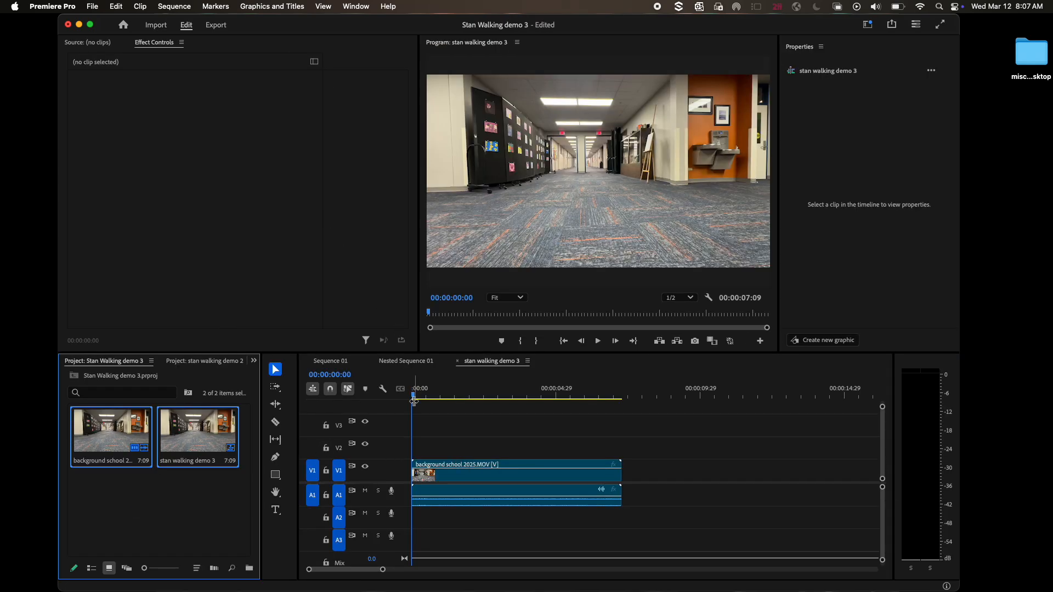
- Add Cat Walking.GIF from the Animation files folder to track V2 and align it with the start of the sequence
mouse_move(414, 400)
left_mouse_down()
mouse_move(611, 406)
mouse_move(412, 398)
left_mouse_up()
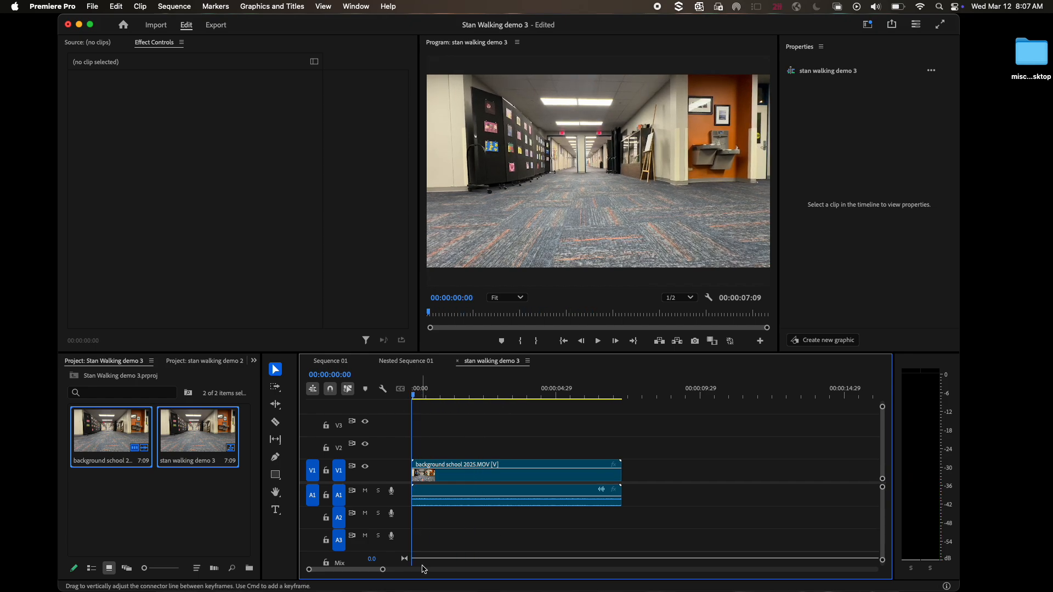
left_click(377, 558)
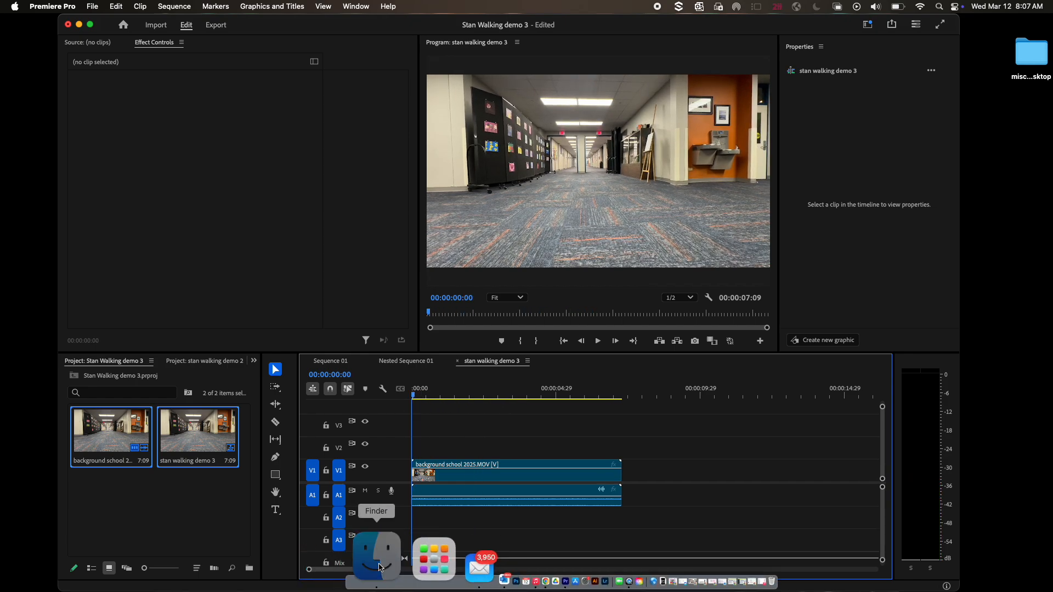
left_click(708, 77)
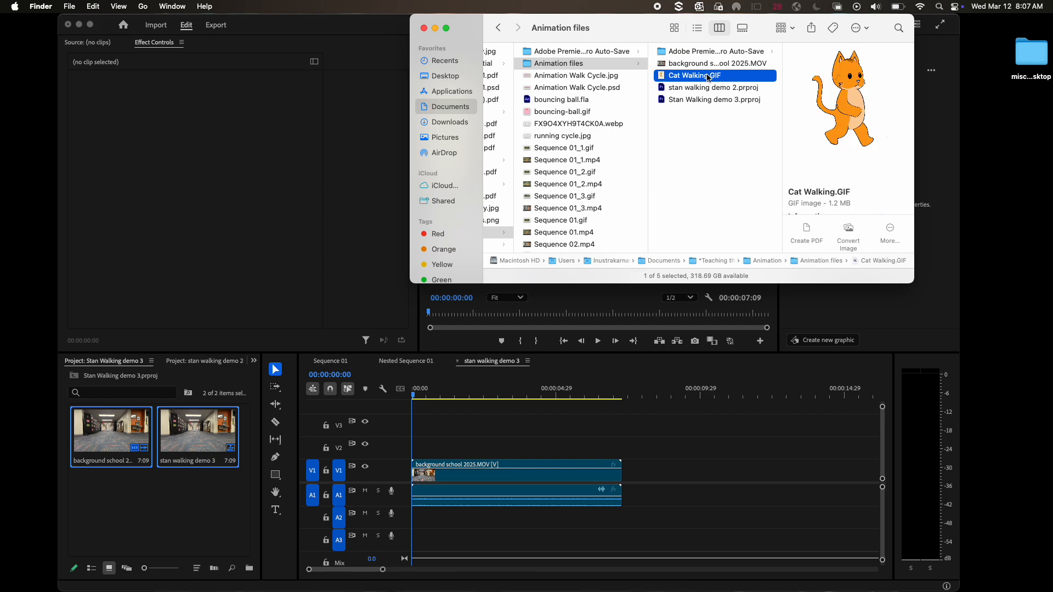
left_click_drag(708, 76, 495, 444)
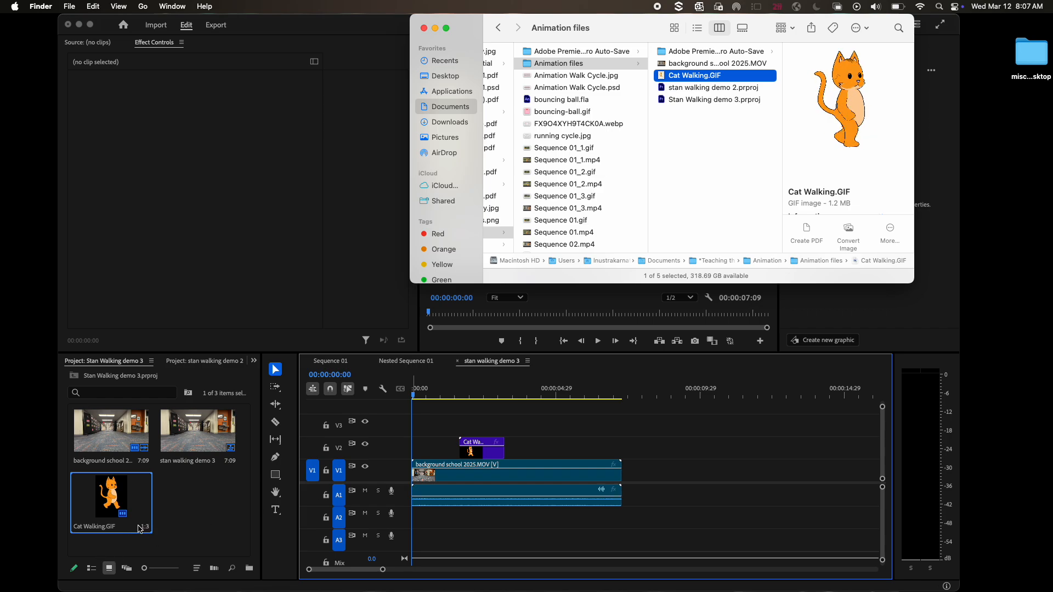
left_click(484, 454)
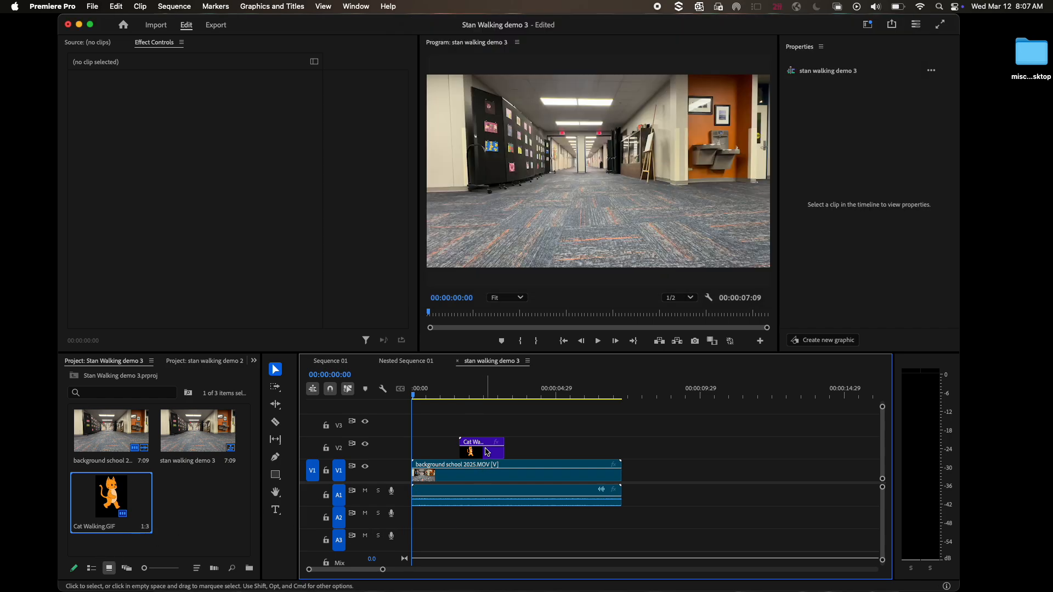
left_click_drag(487, 453, 444, 450)
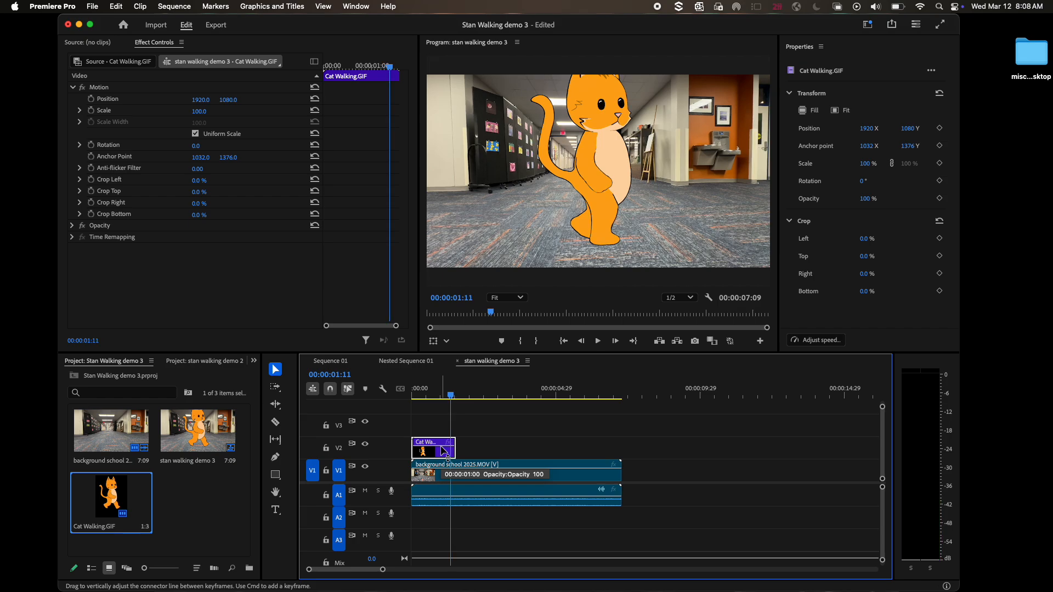
key("space")
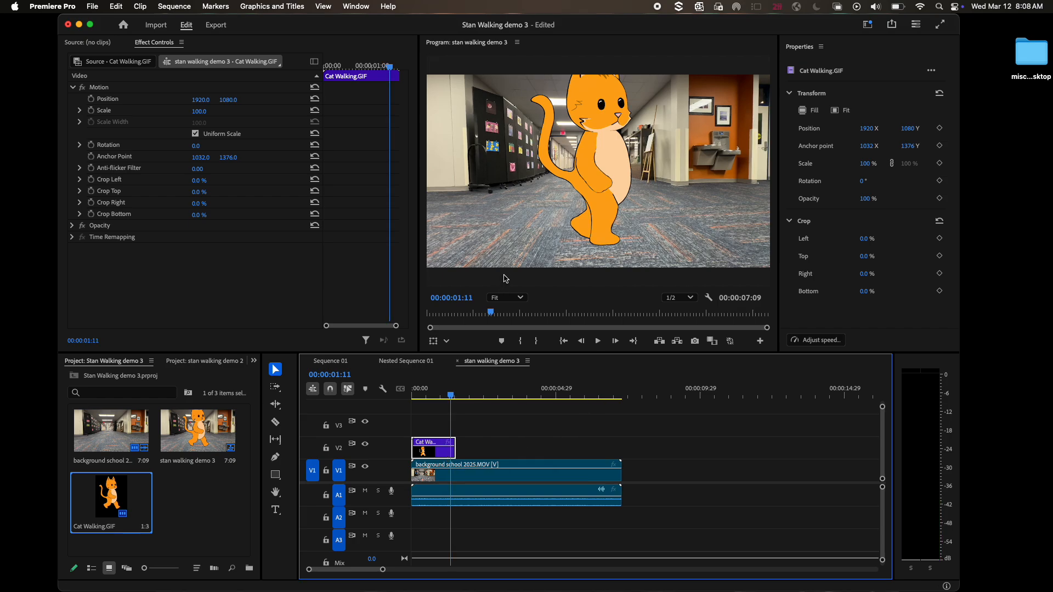
- Enlarge the background school clip to about 110 % and reposition it to about X 2110, Y 1031 in the frame
left_click(517, 218)
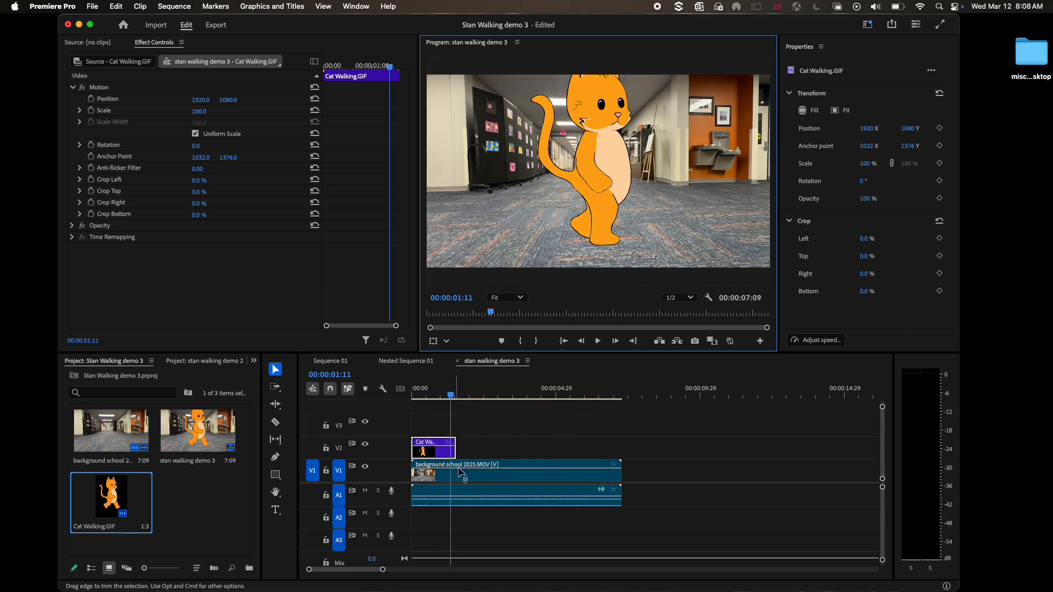
left_click(487, 479)
left_click_drag(475, 219, 509, 203)
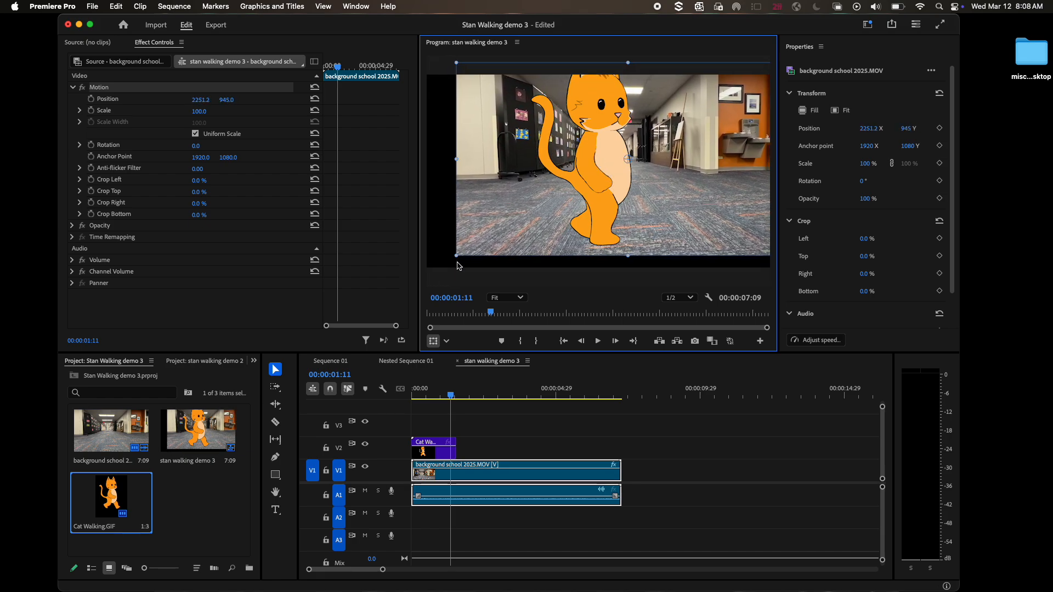
left_click_drag(457, 257, 458, 235)
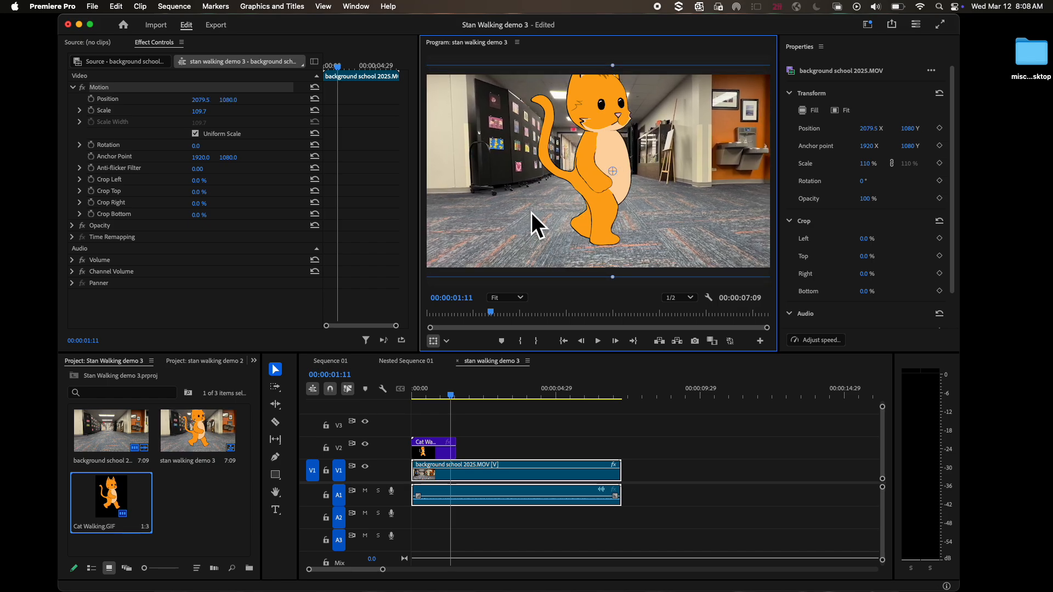
left_click_drag(493, 213, 467, 235)
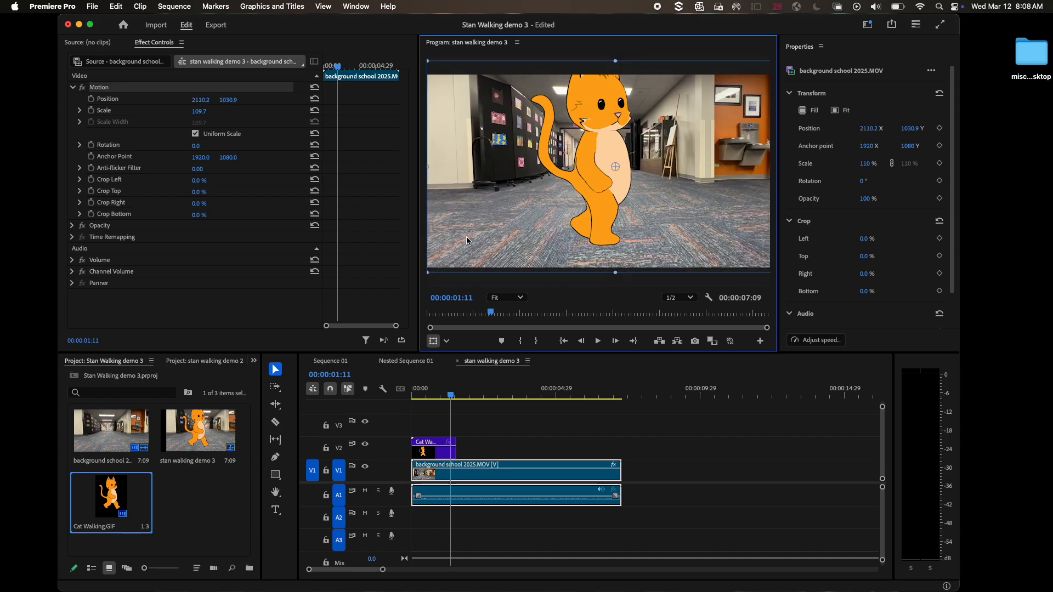
- Move the cat to about X 1558, Y 1448 in the frame and try to resize it from its upper corner
left_click(428, 454)
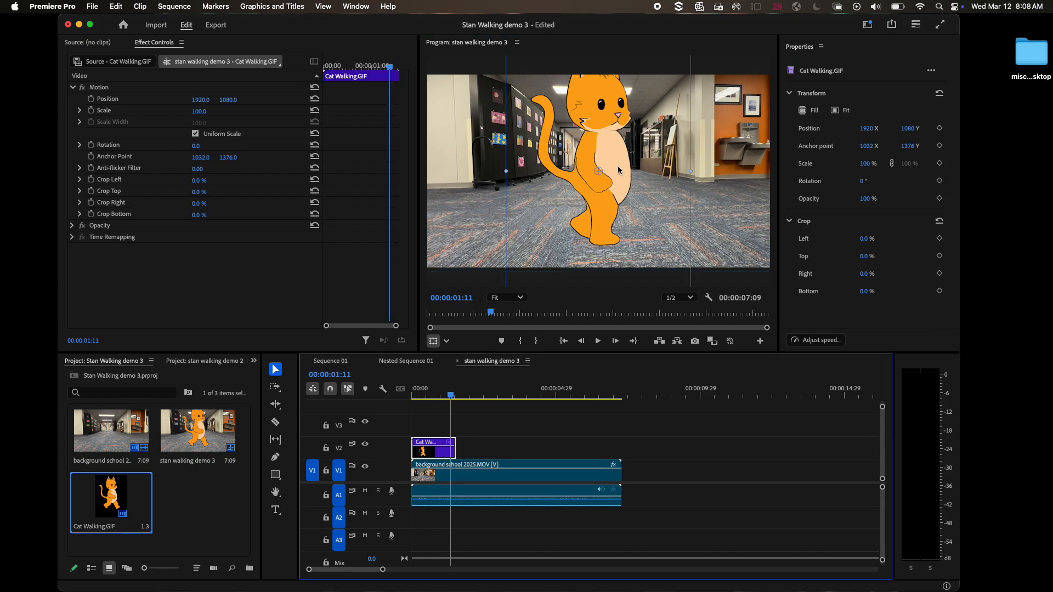
left_click_drag(611, 176, 579, 209)
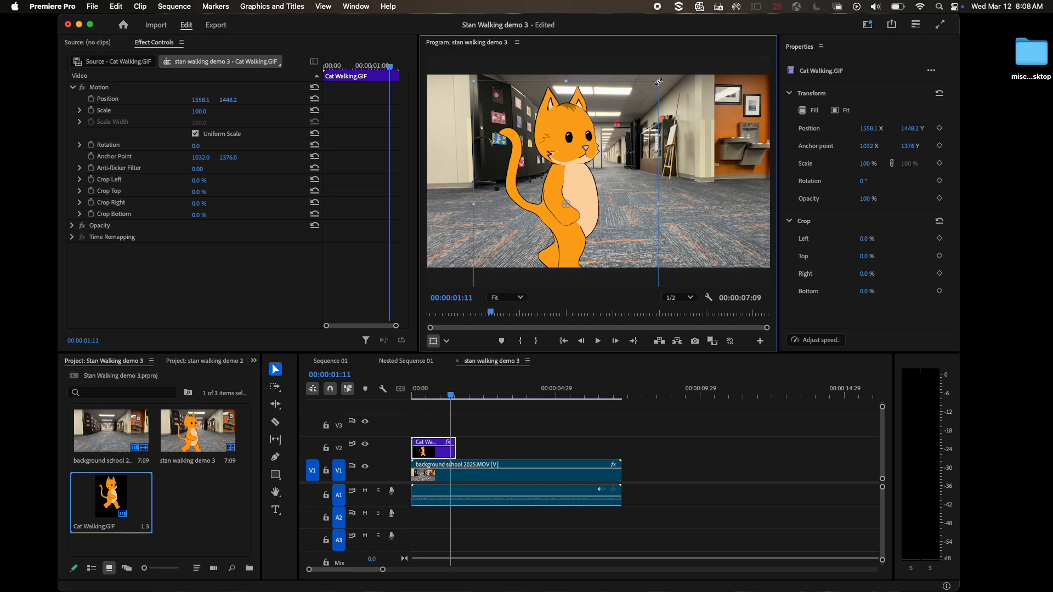
left_click_drag(661, 79, 658, 77)
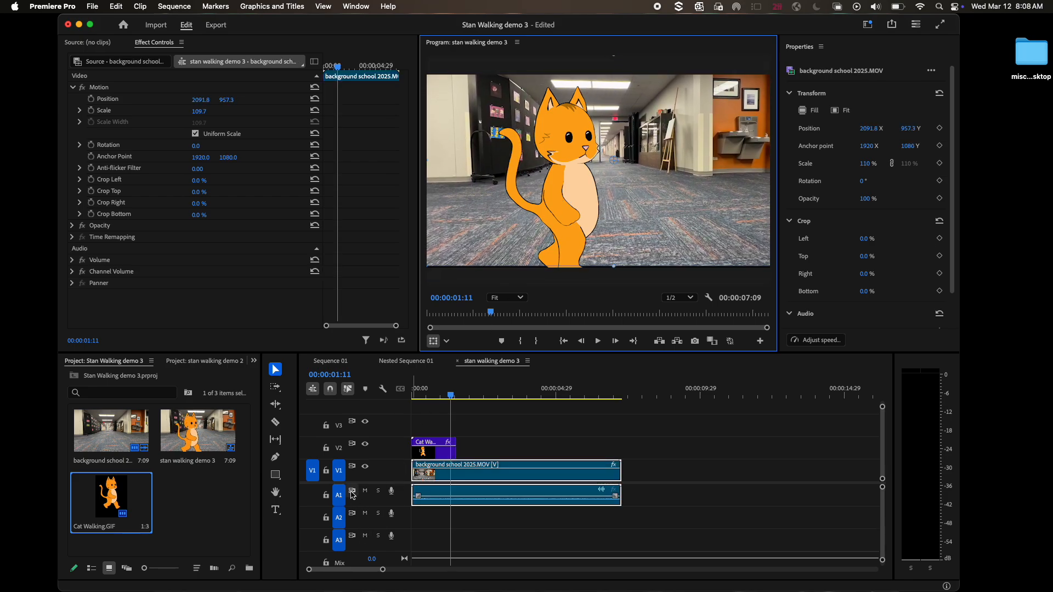
- Lock video track V1 and move the cat to about X 1429, Y 1344 in the frame
left_click(326, 470)
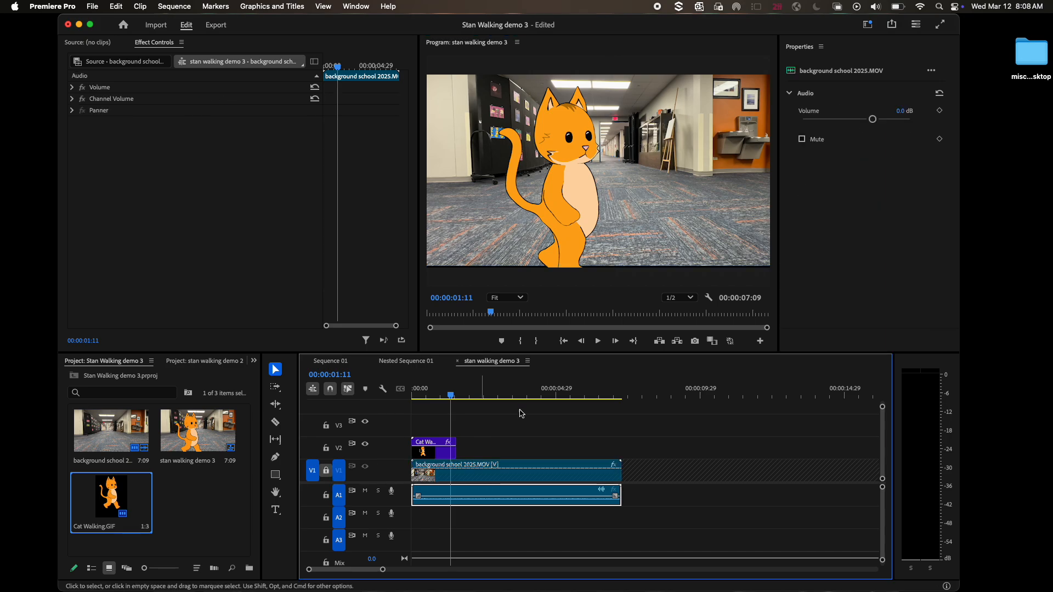
left_click(587, 212)
left_click_drag(583, 204, 572, 194)
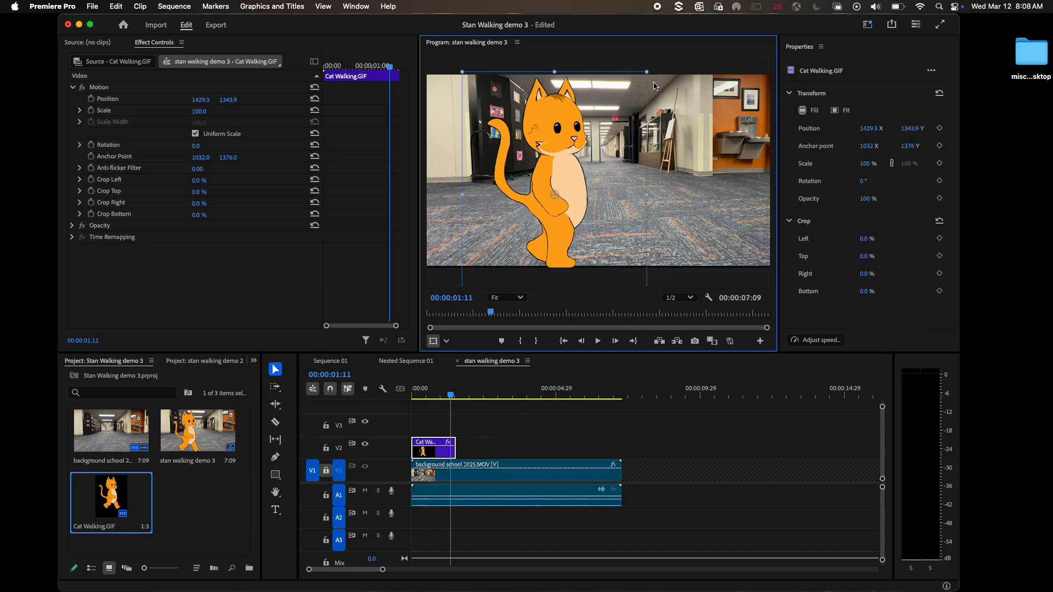
- Scale the cat down to about 70 % and move it to about X 755, Y 1197 in the frame
left_click(567, 122)
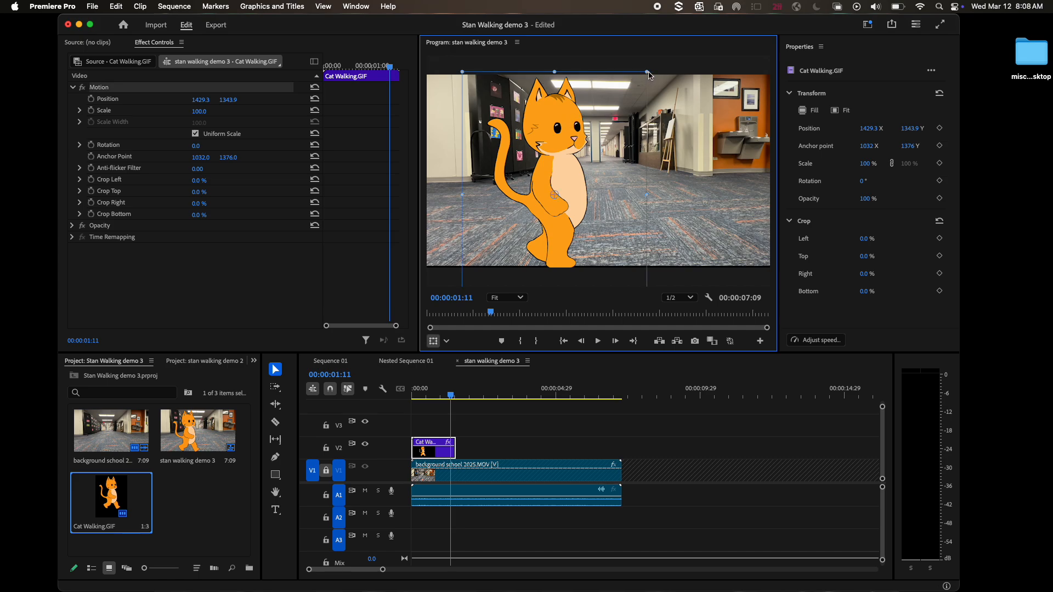
left_click_drag(647, 72, 599, 109)
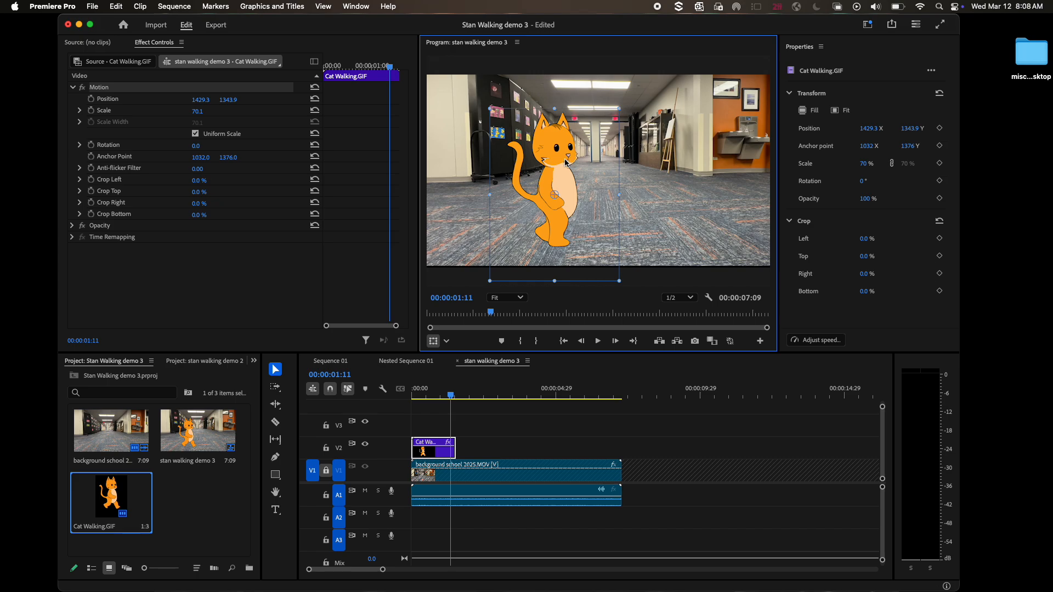
left_click_drag(566, 163, 504, 148)
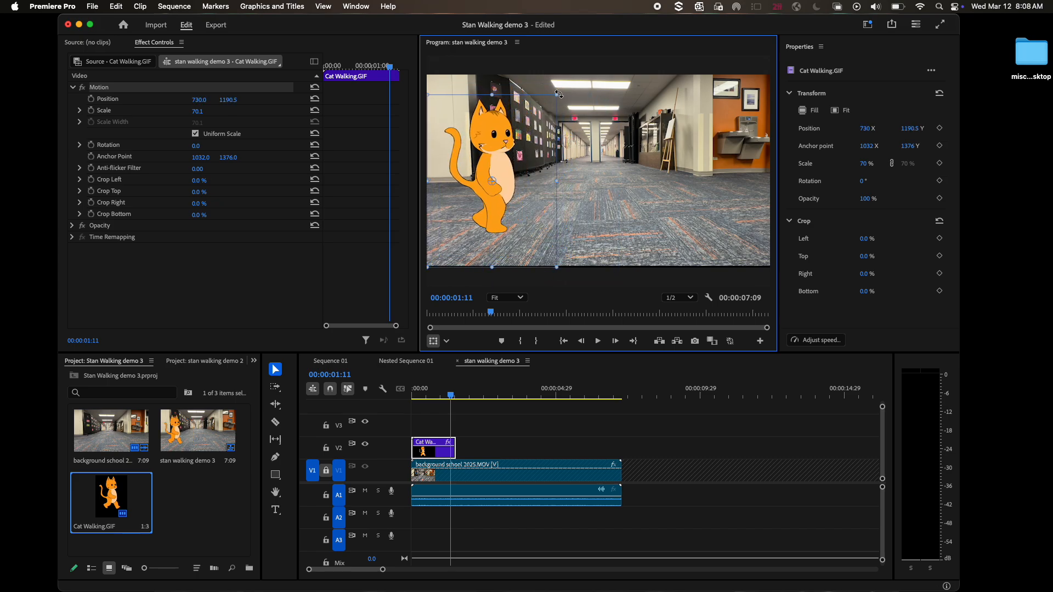
left_click_drag(500, 162, 500, 163)
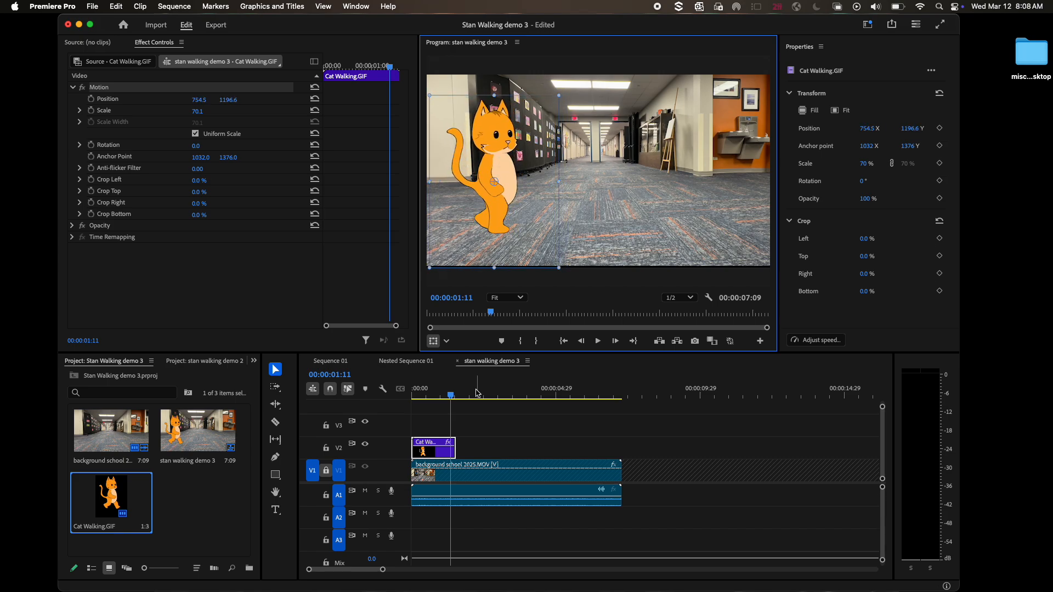
- Play the sequence from its start to check the cat's walk over the background
left_click_drag(452, 395, 401, 401)
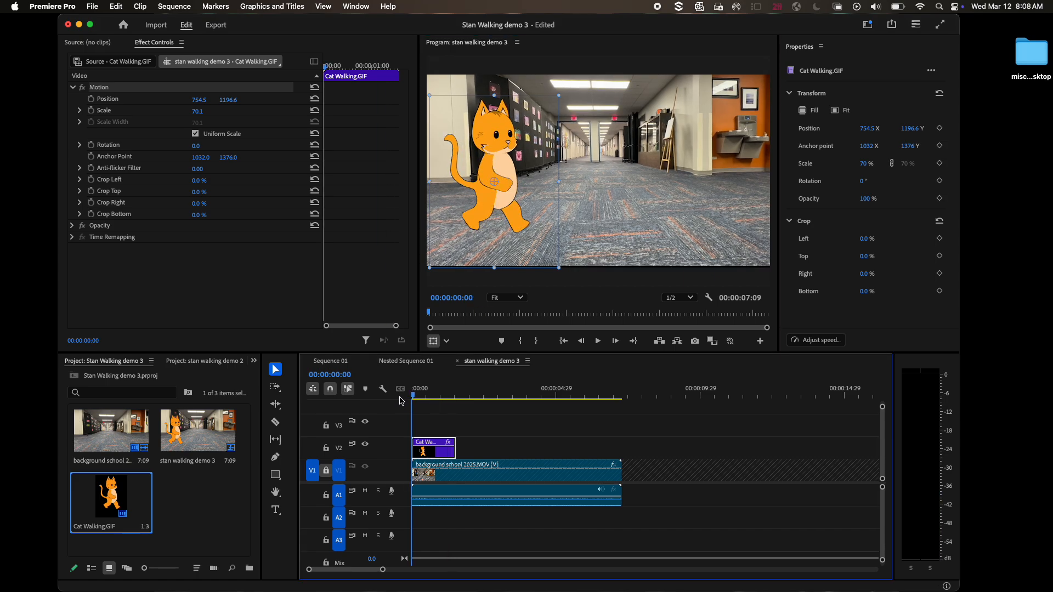
key("space")
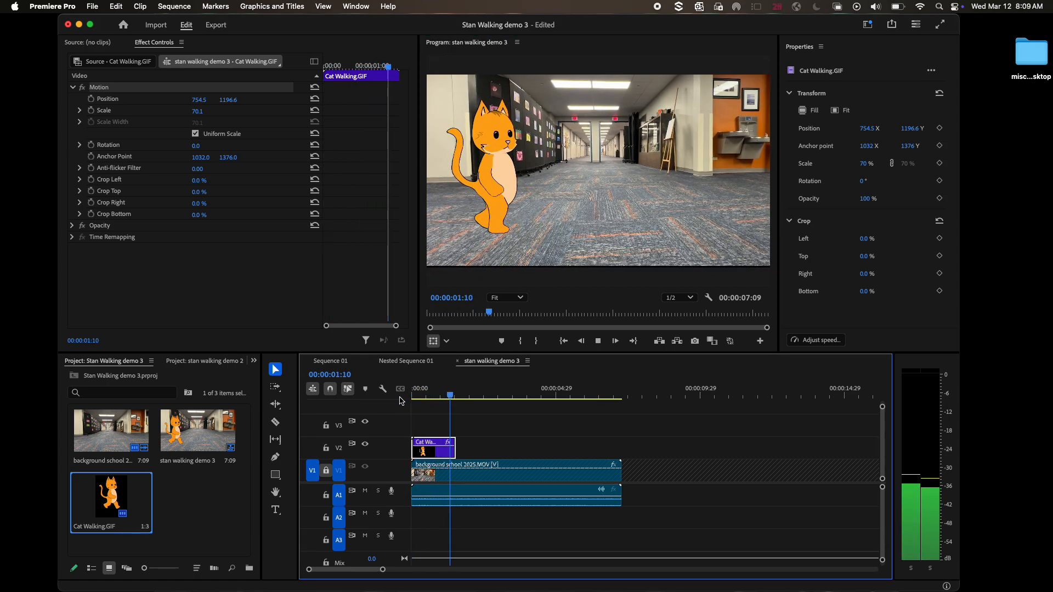
key("space")
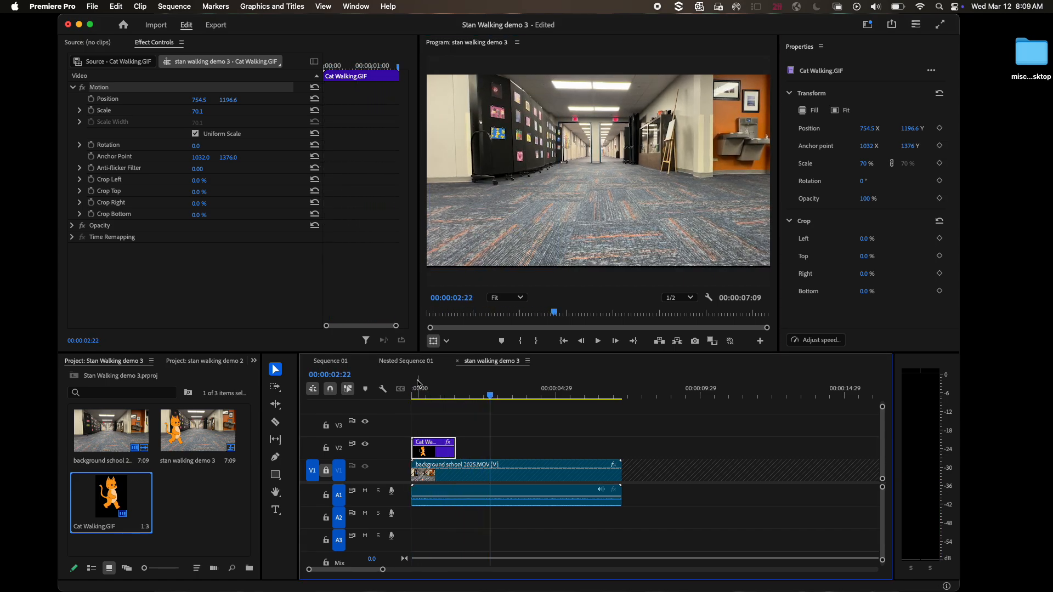
right_click(443, 452)
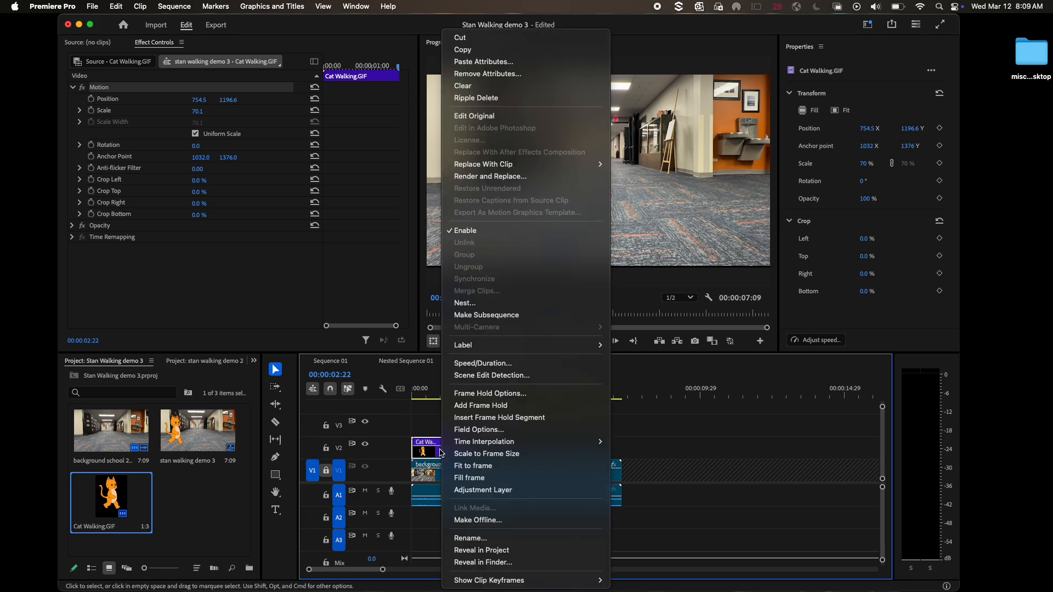
left_click(495, 39)
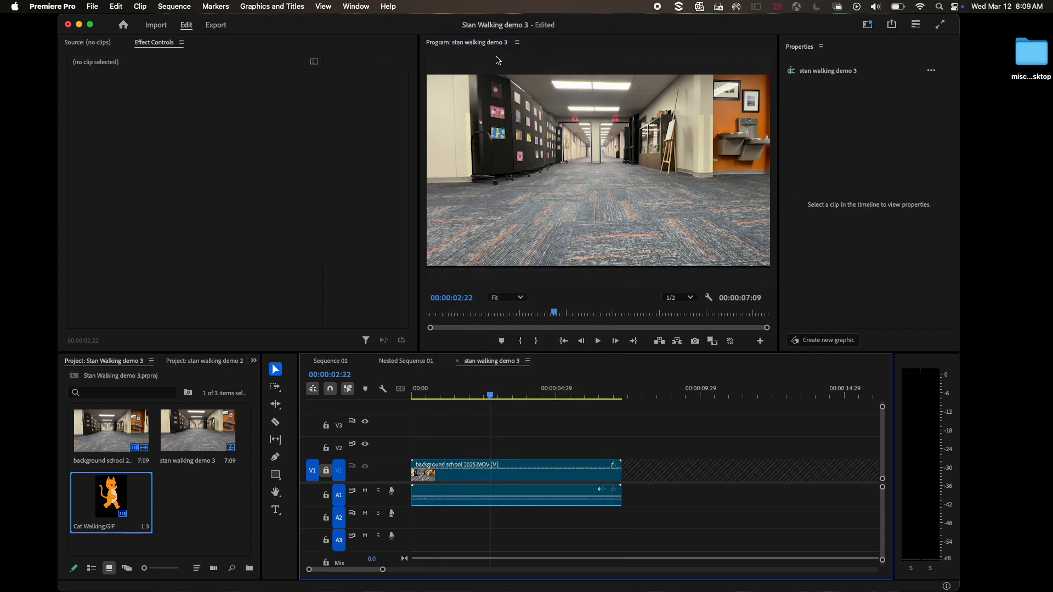
key("super+z")
- Copy the cat clip and paste four copies end to end on track V2, starting at 00:00:01:16
right_click(439, 449)
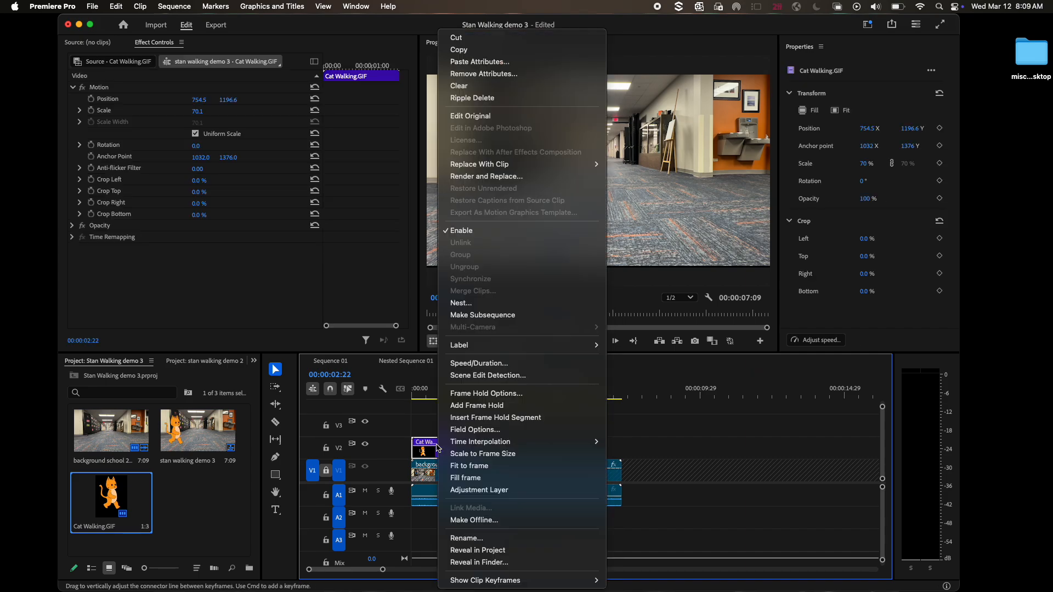
left_click(488, 50)
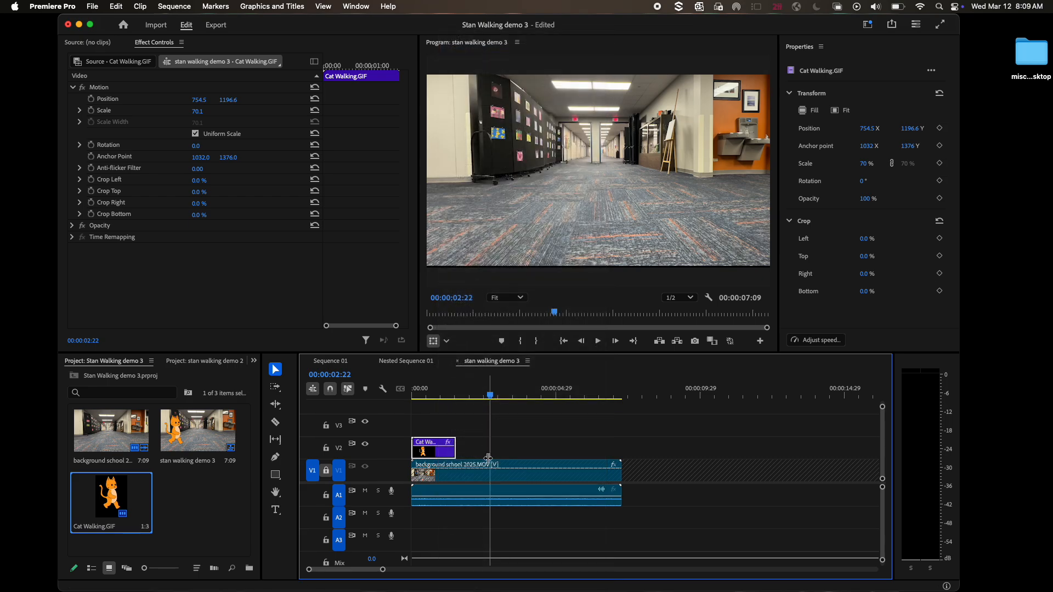
left_click_drag(491, 398, 459, 401)
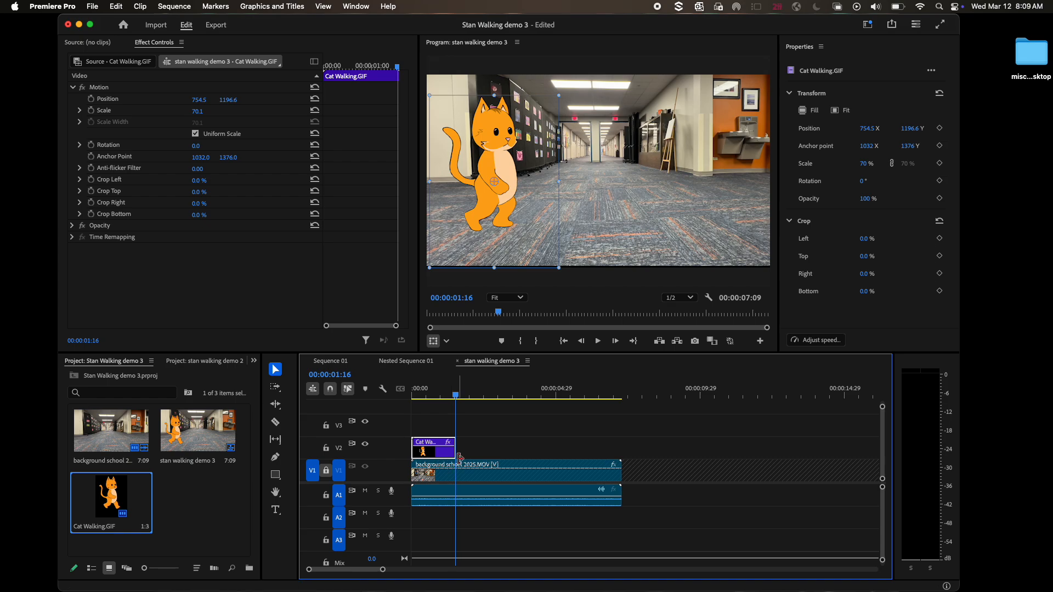
key("super+v")
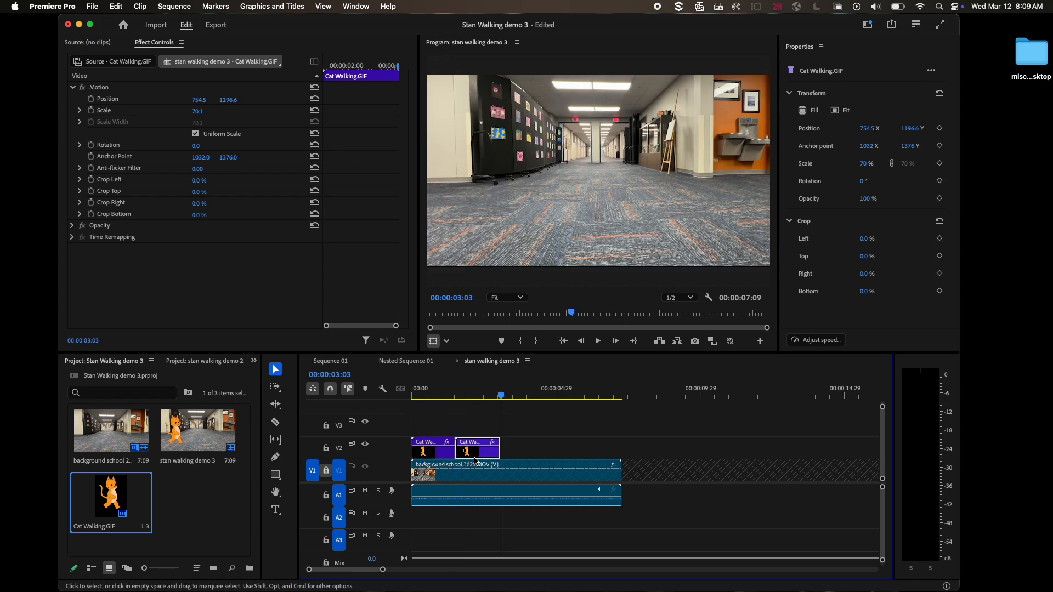
key("super+v")
key("super+v")
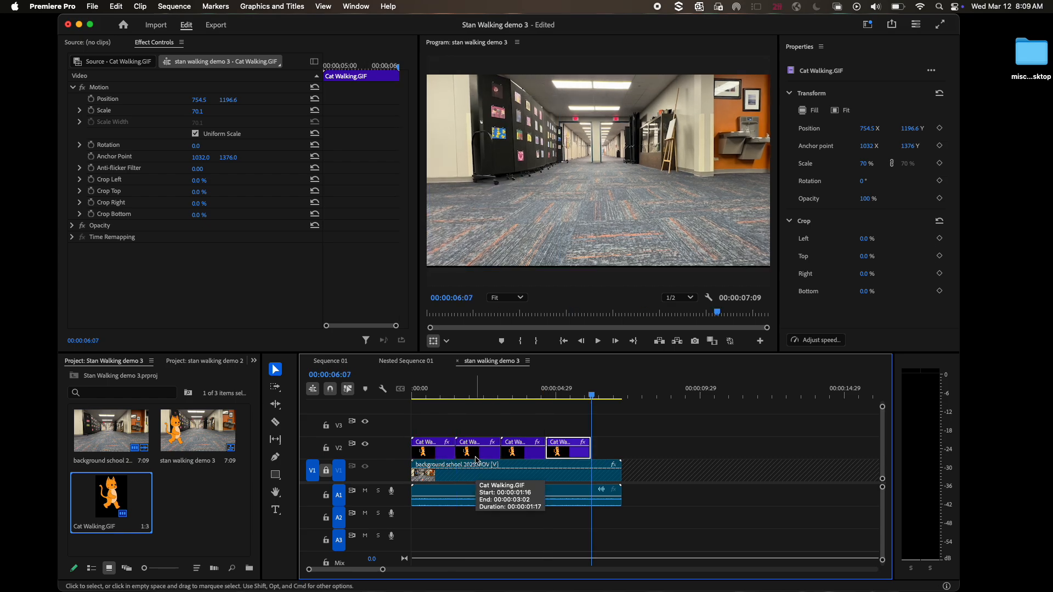
key("super+v")
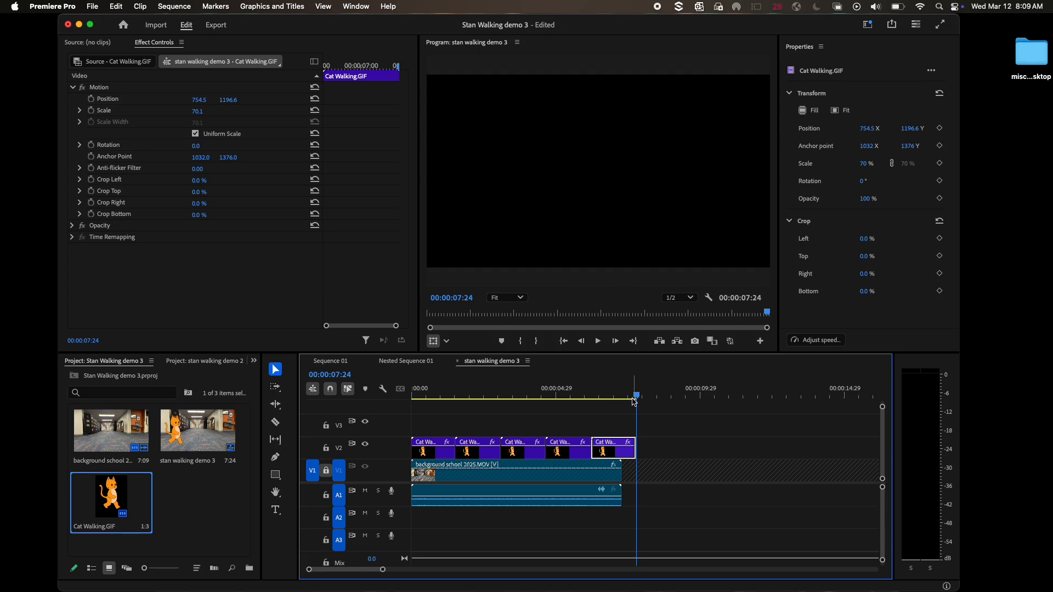
- Play the sequence from the start to review the repeated cat walk
left_click_drag(637, 395, 414, 397)
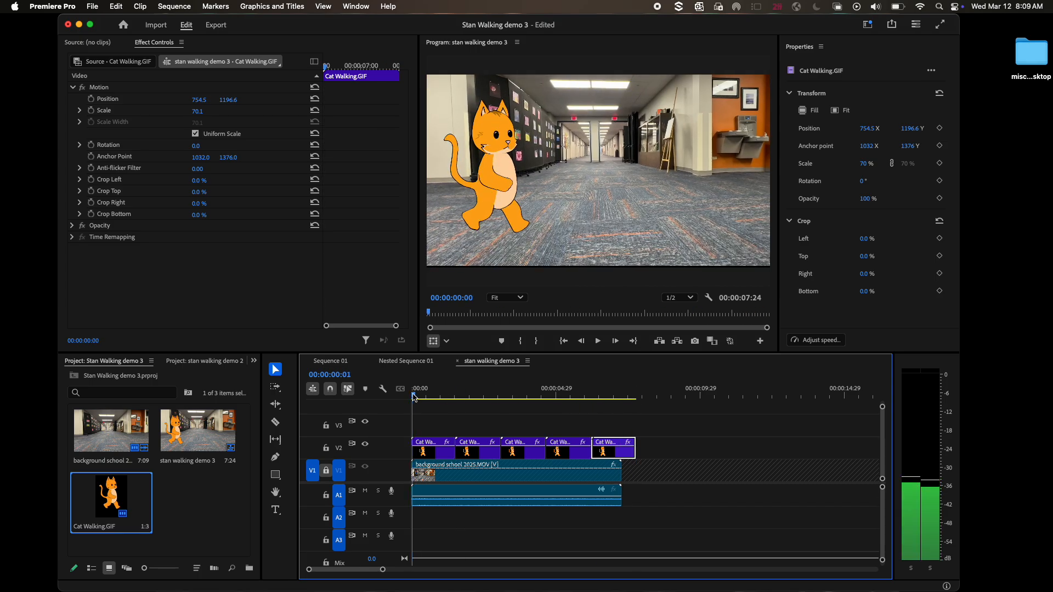
key("space")
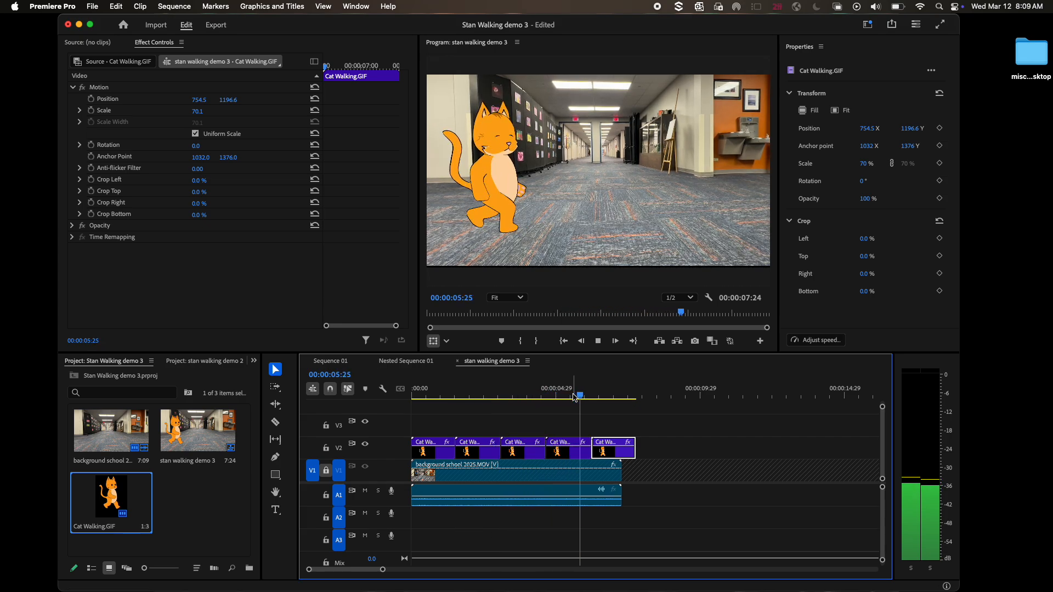
key("space")
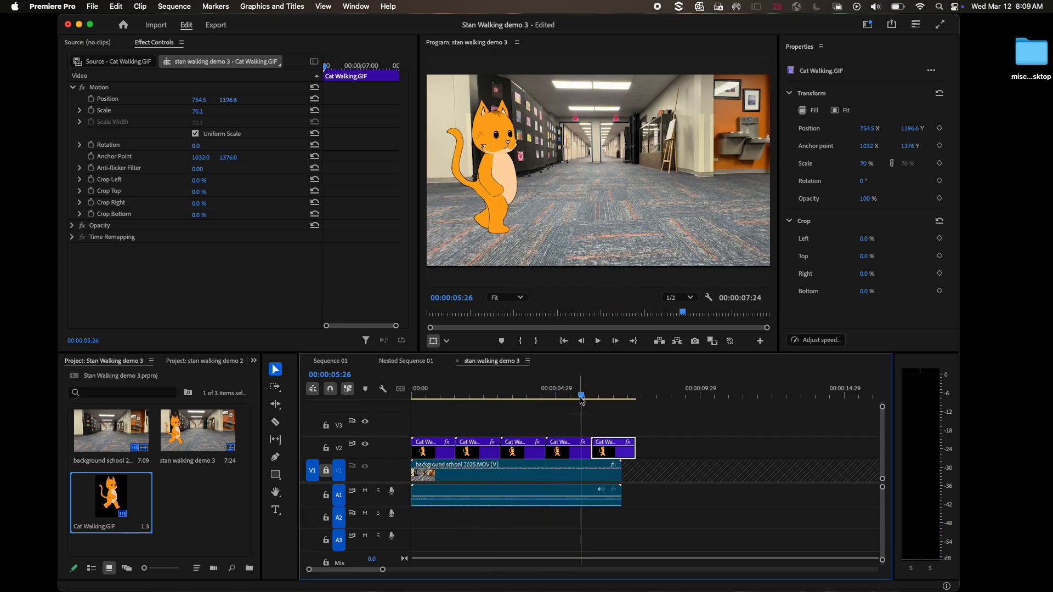
- Unlock track V1 and trim the end of the background school clip to match the end of the fourth cat clip
left_click(605, 478)
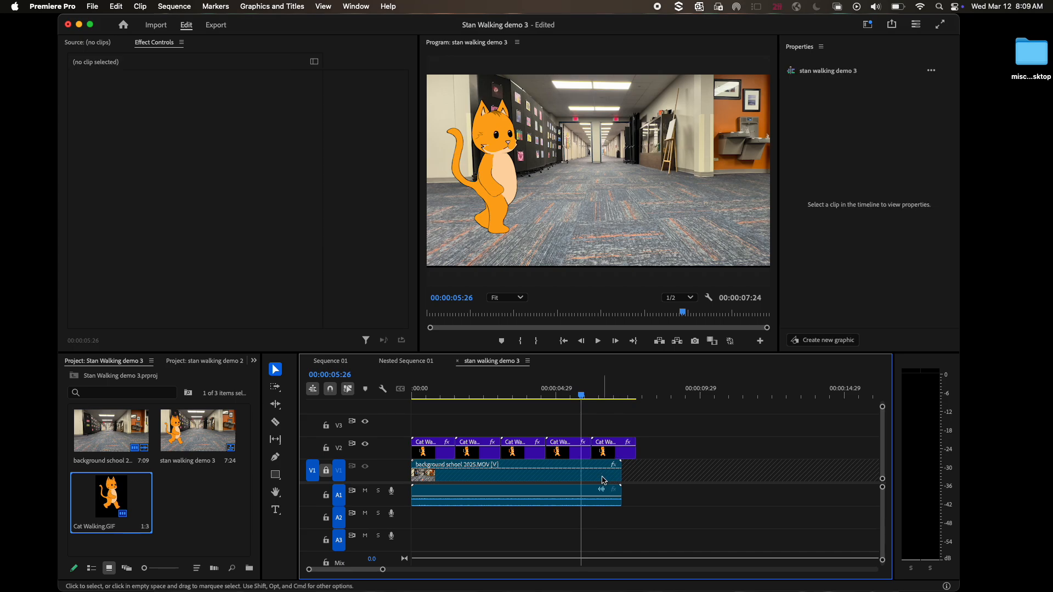
left_click(326, 470)
double_click(591, 475)
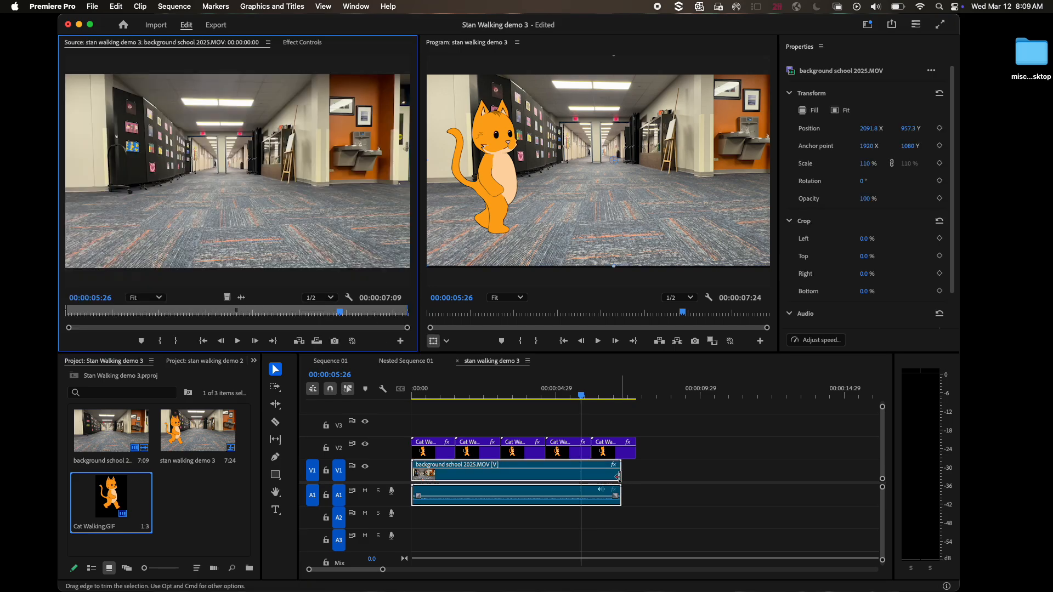
left_click_drag(619, 476, 587, 474)
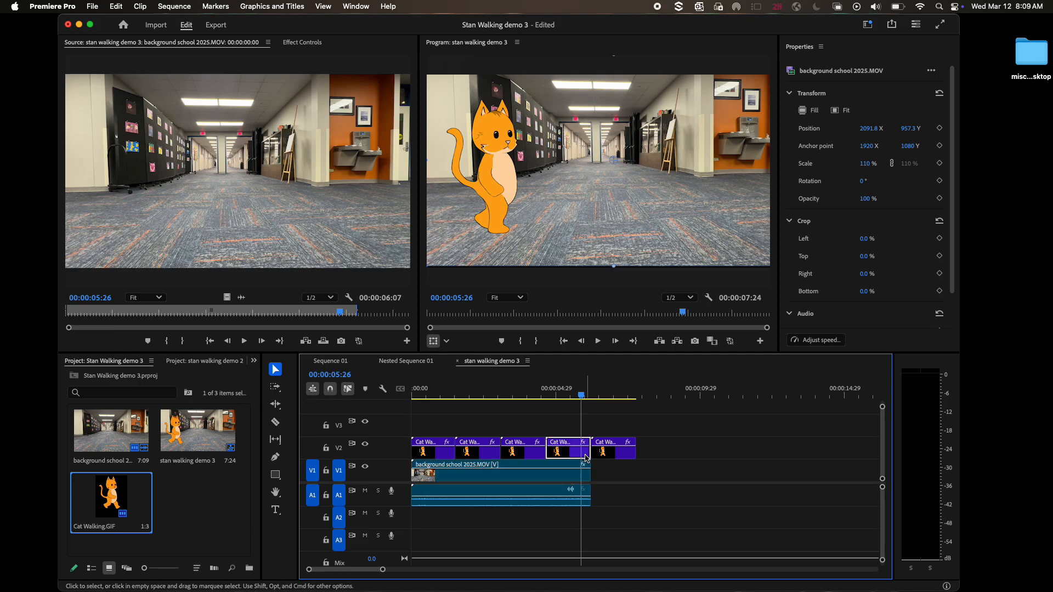
- Delete the fifth cat clip on track V2 and move the playhead back to 00:00:04:17
left_click(609, 457)
key("Delete")
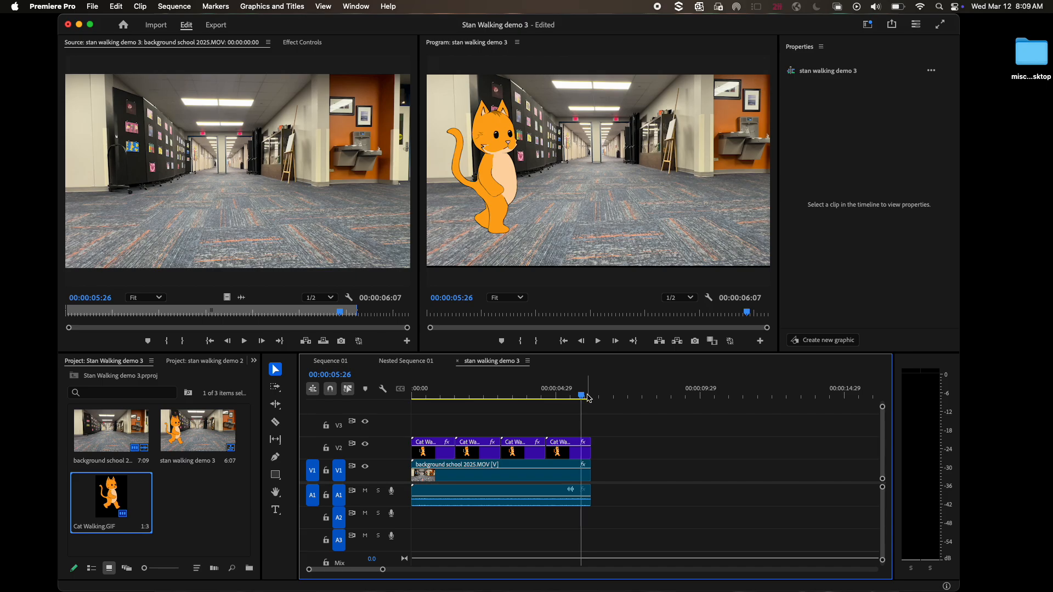
left_click_drag(585, 398, 545, 400)
- Nest the four cat clips on track V2 into one sequence named Nested Sequence 01
left_click(566, 453)
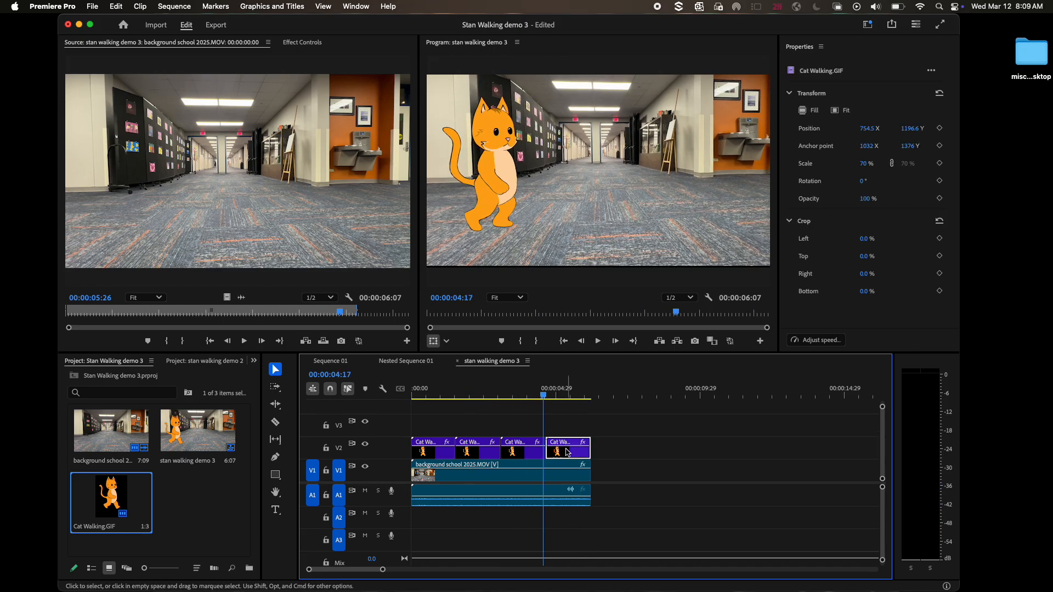
left_click(537, 454, "shift")
left_click(485, 453, "shift")
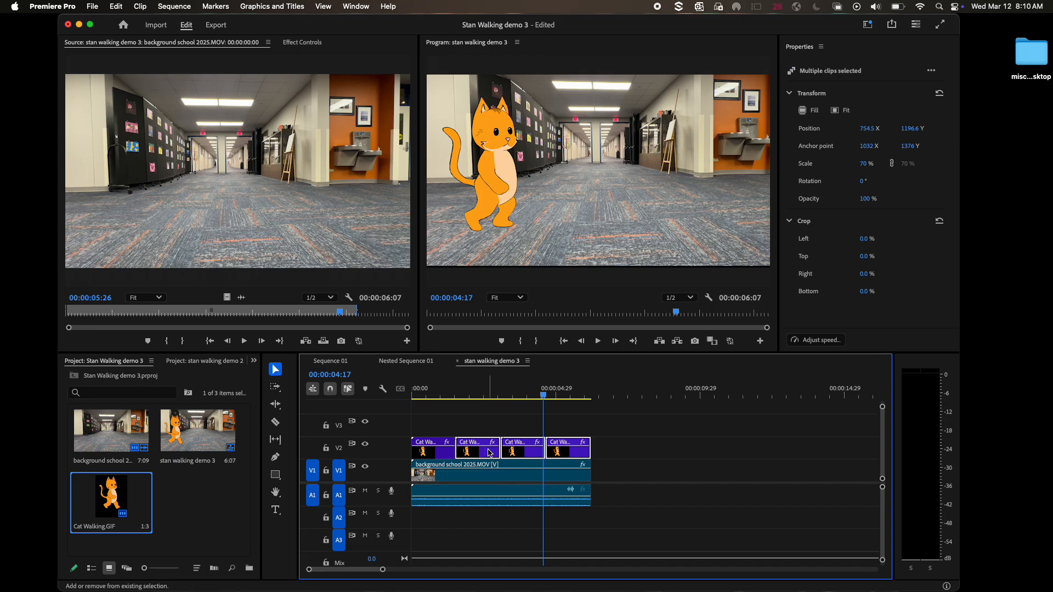
left_click(444, 453, "shift")
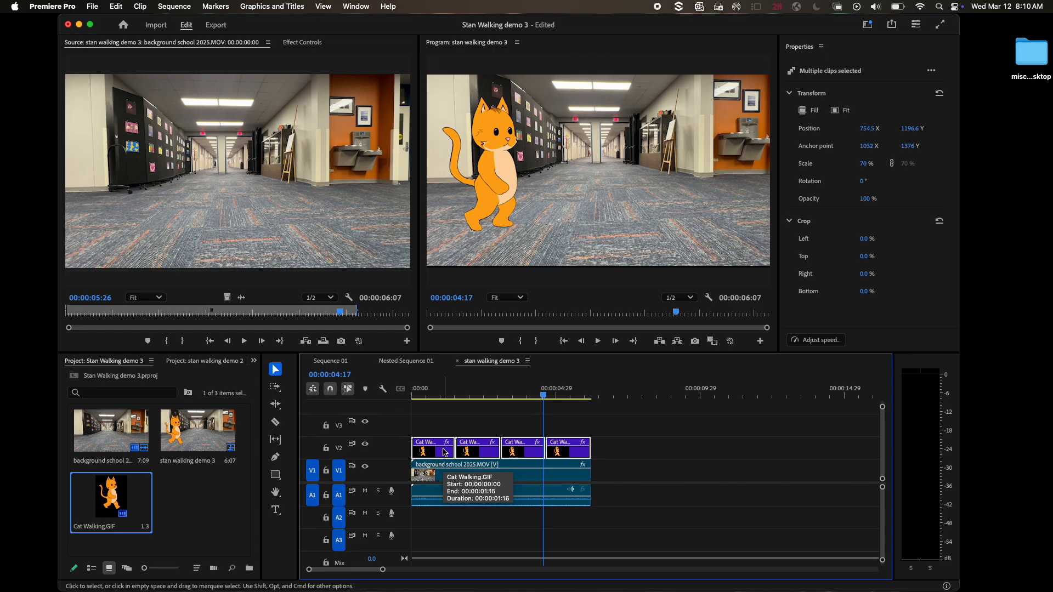
right_click(445, 453)
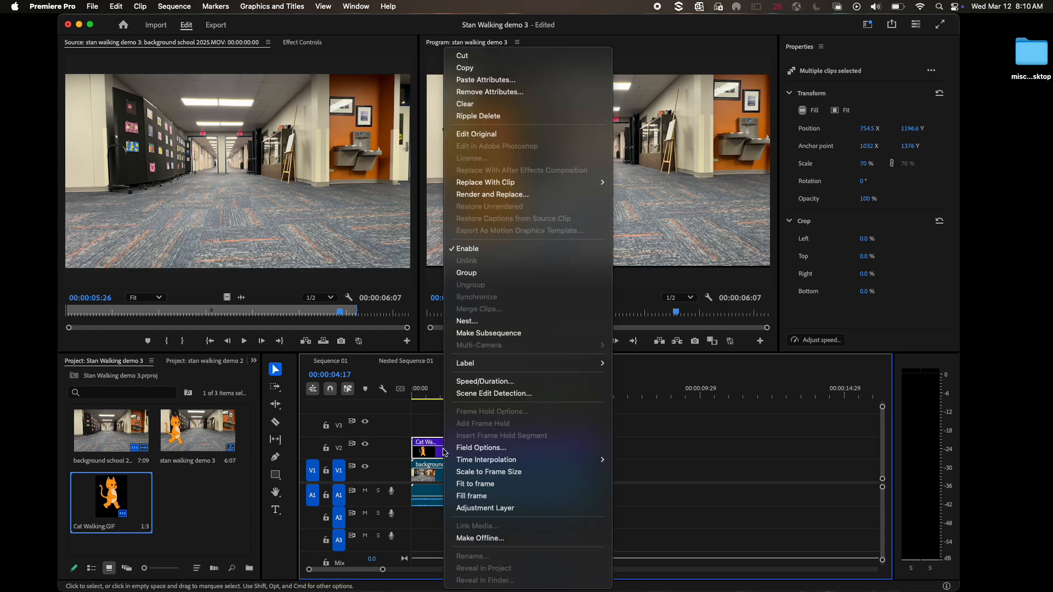
left_click(499, 324)
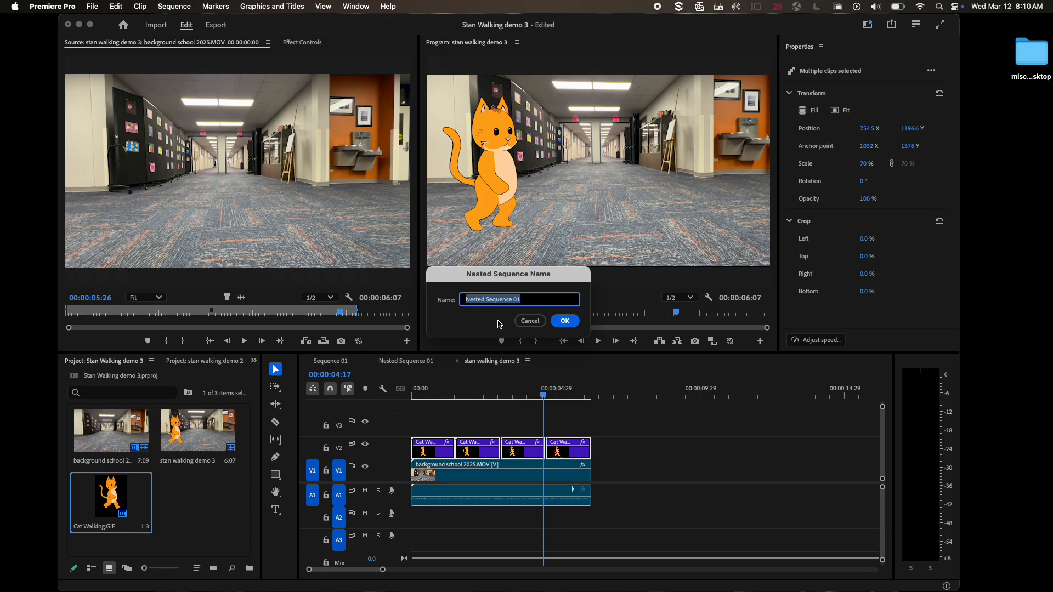
left_click(546, 320)
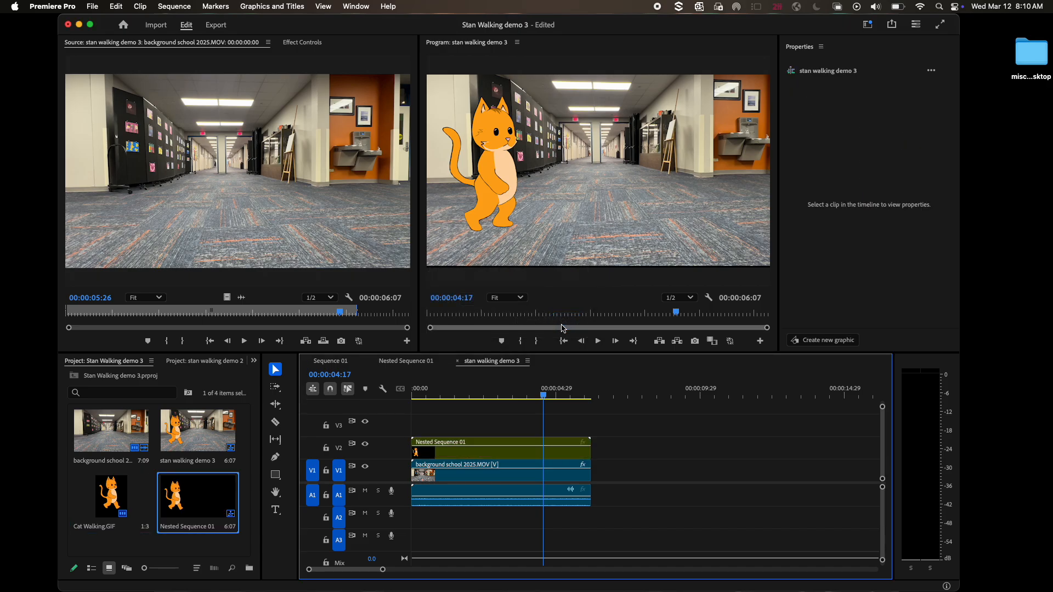
- Select the nested cat sequence on track V2 and play the timeline from its start
left_click(518, 455)
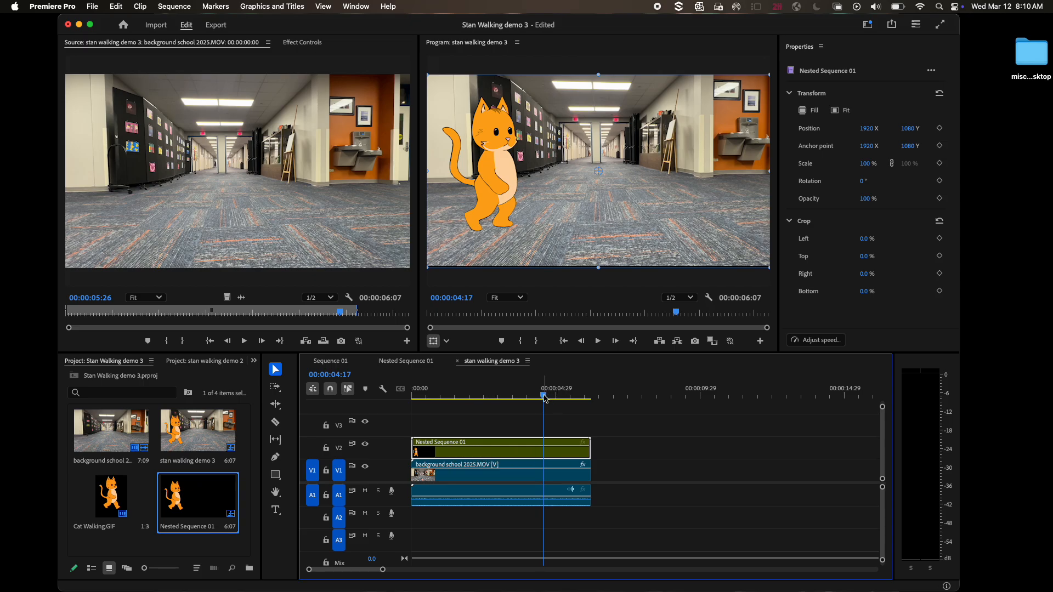
left_click_drag(545, 398, 414, 391)
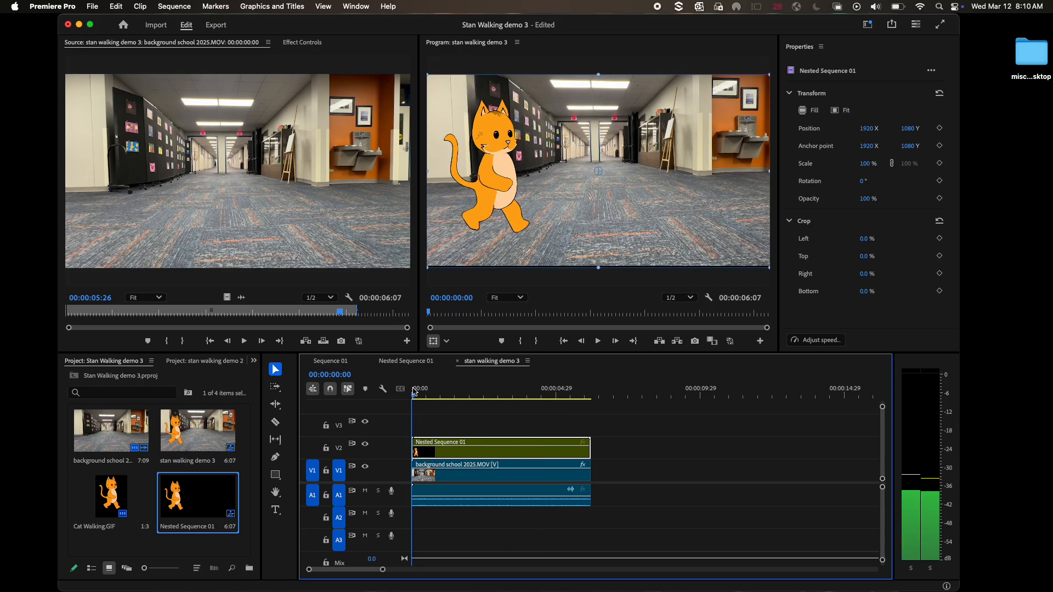
key("space")
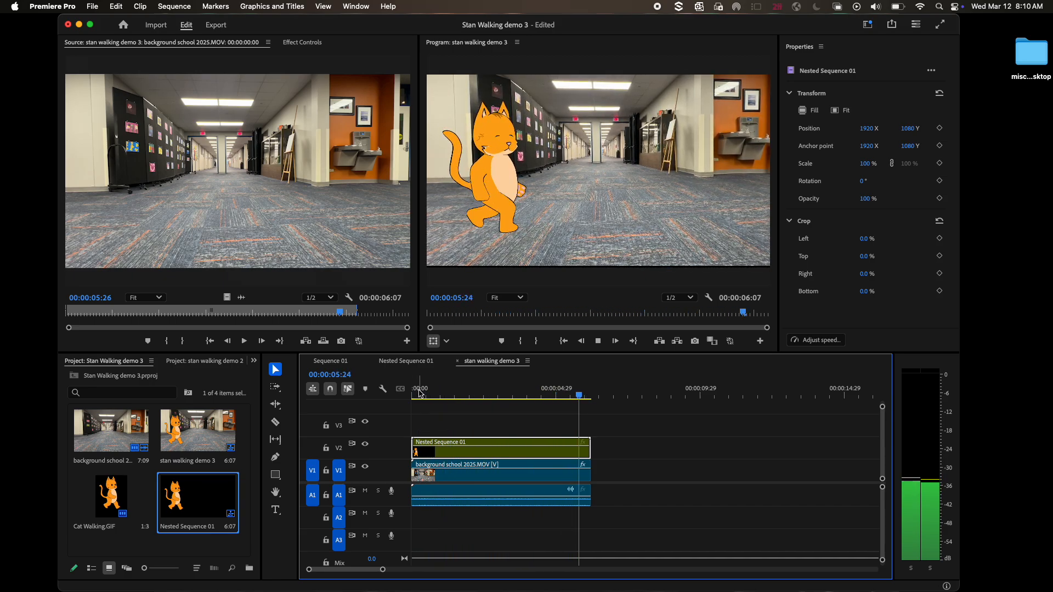
key("space")
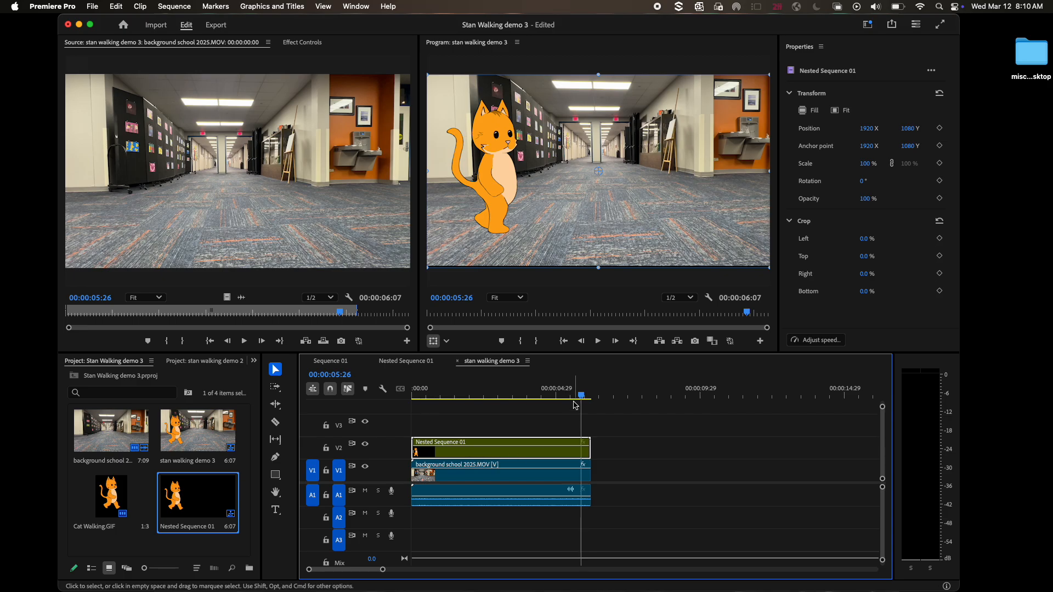
- At 00:00:00:00, move the nested cat sequence off the frame's left edge to about X 810, Y 1105
left_click_drag(582, 397, 409, 393)
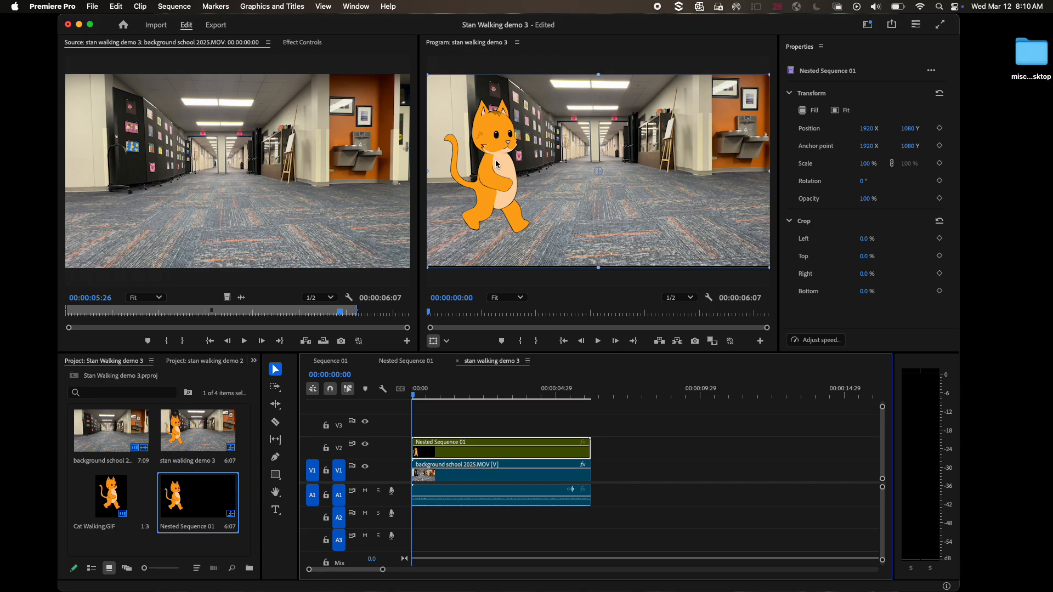
left_click(498, 175)
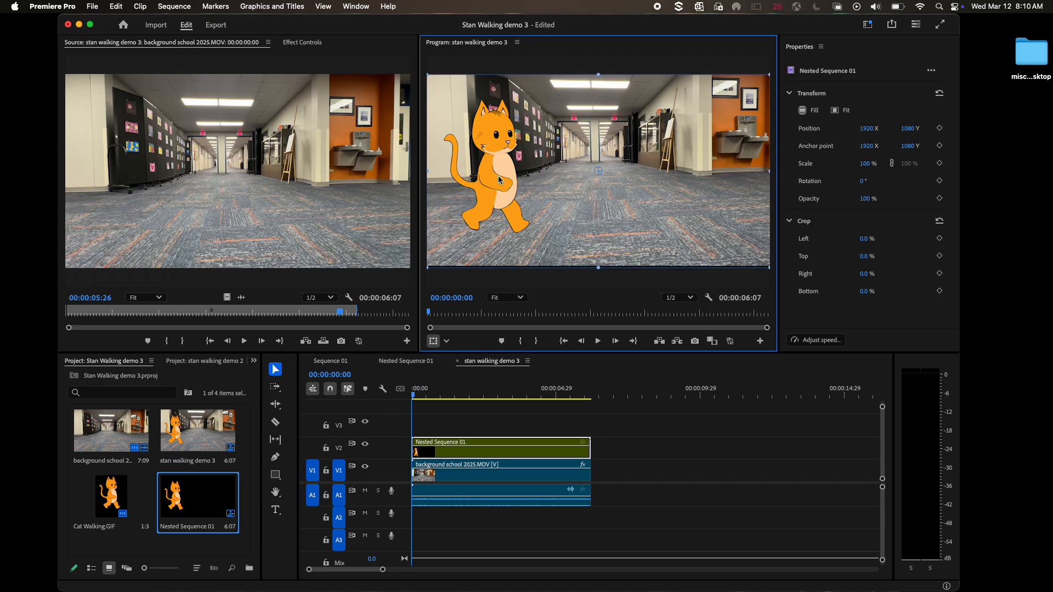
left_click_drag(499, 179, 398, 182)
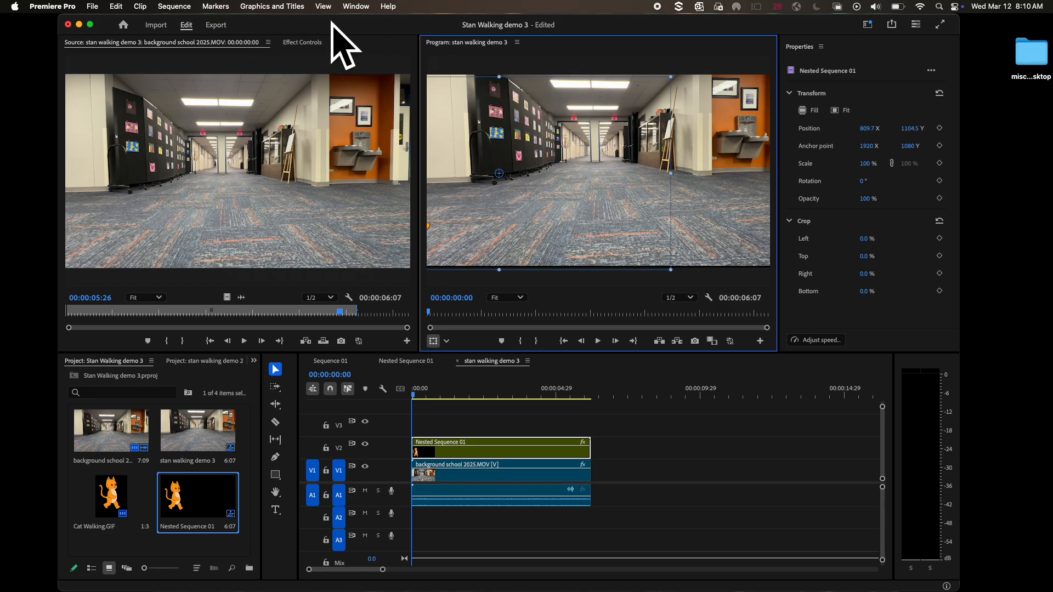
- Show the Effect Controls for the nested cat sequence on track V2
left_click(363, 8)
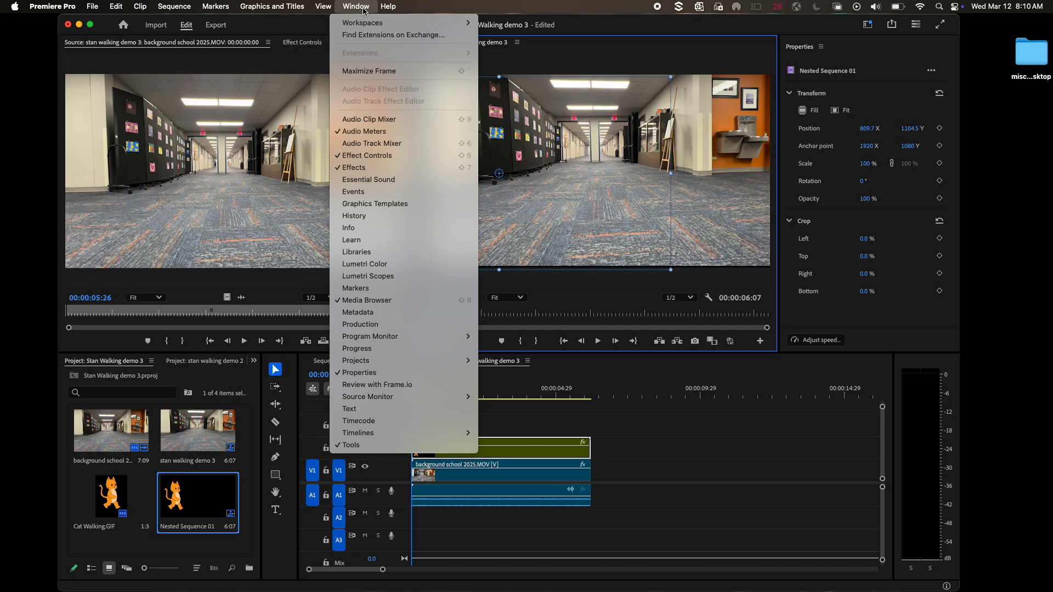
left_click(372, 155)
left_click(364, 5)
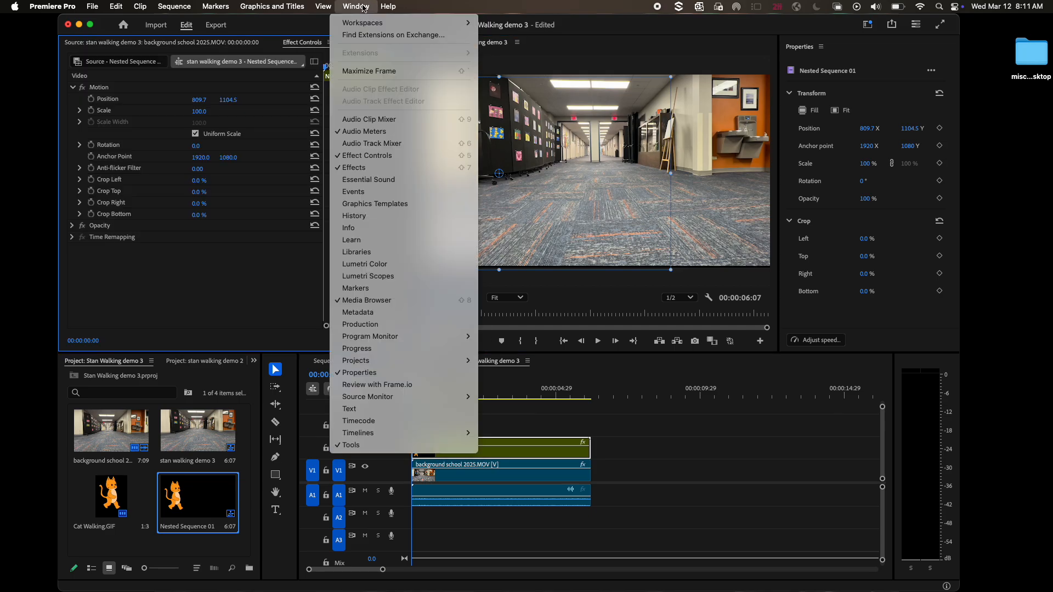
left_click(356, 5)
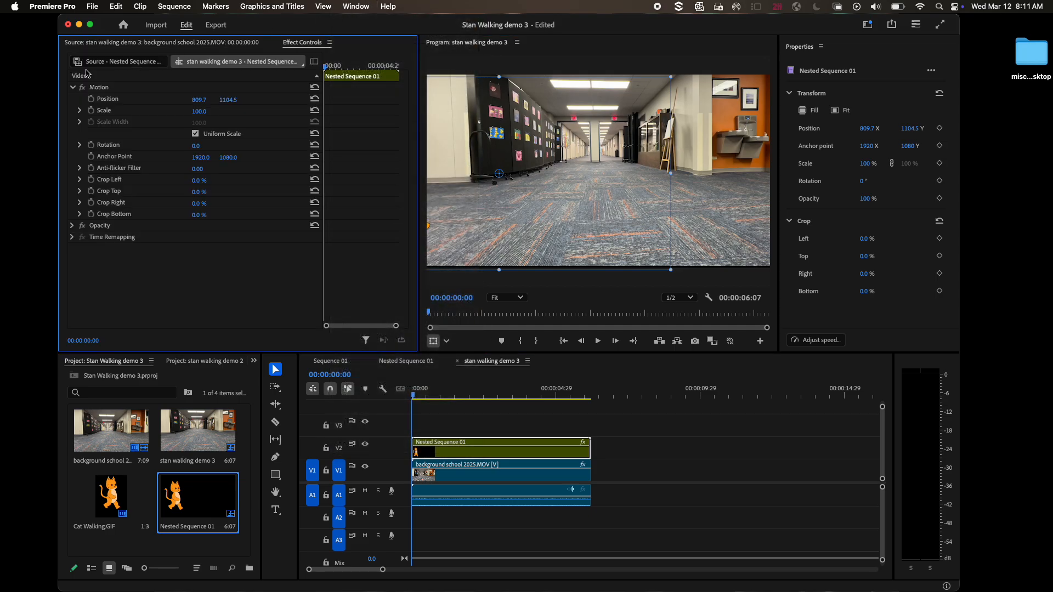
- Turn on Position keyframing for the nested cat sequence at 00:00:00:00, keeping the playhead at the timeline's start
left_click(73, 89)
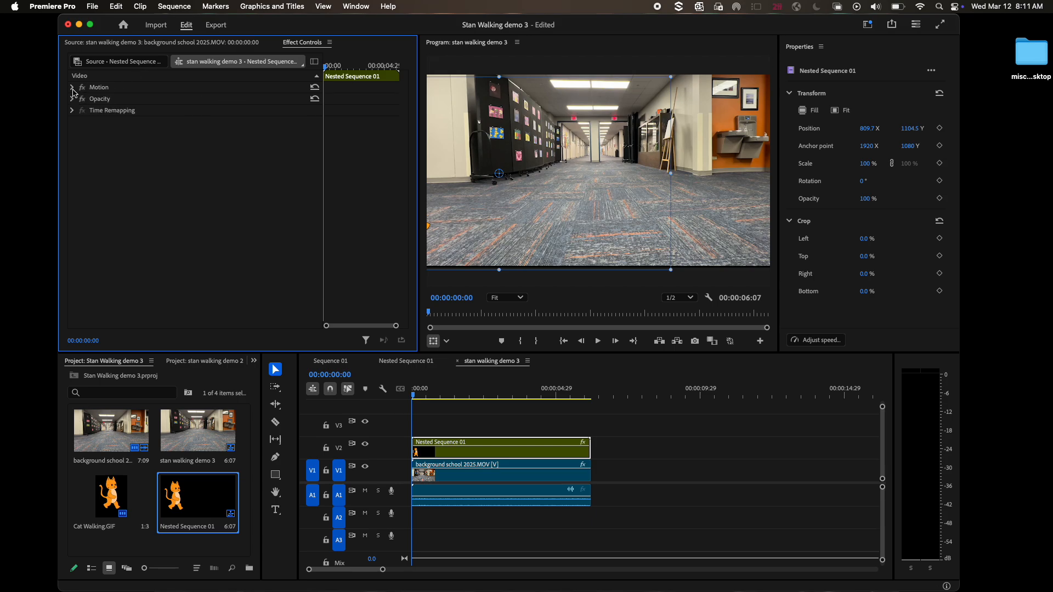
left_click(73, 89)
left_click(73, 89)
left_click(73, 89)
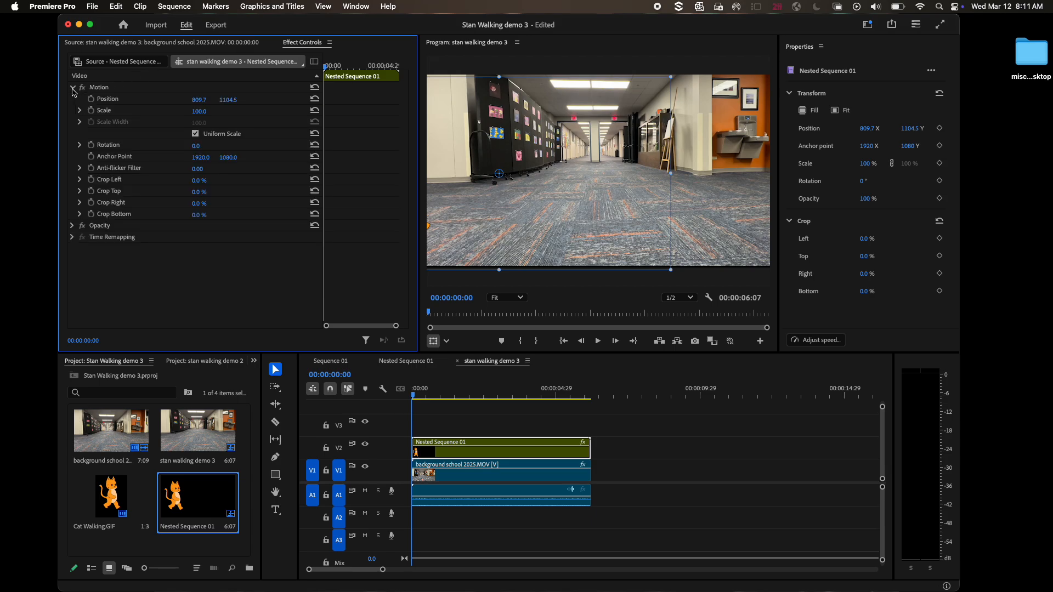
left_click(92, 100)
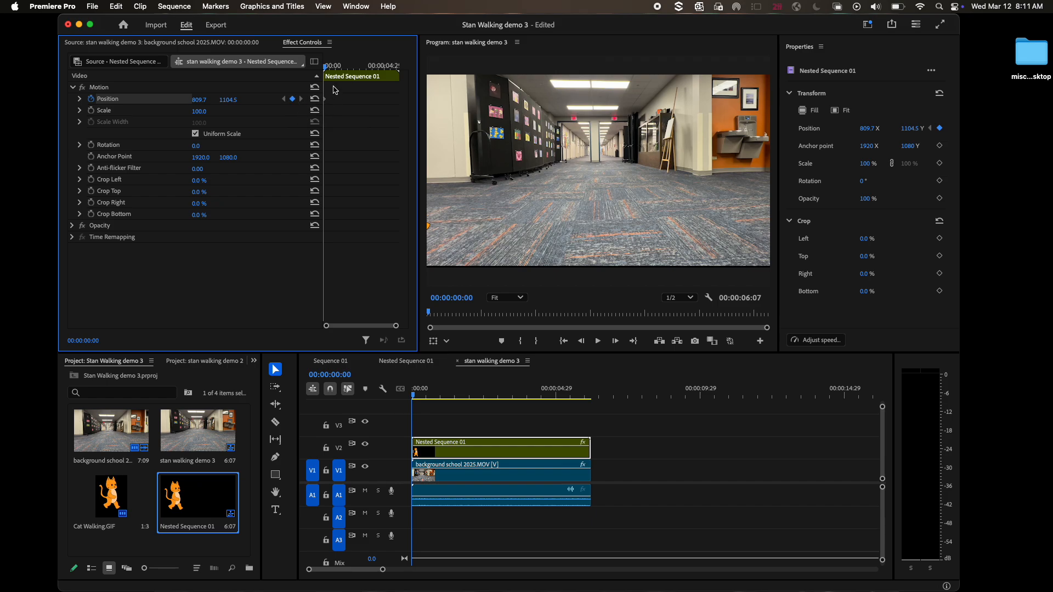
key("space")
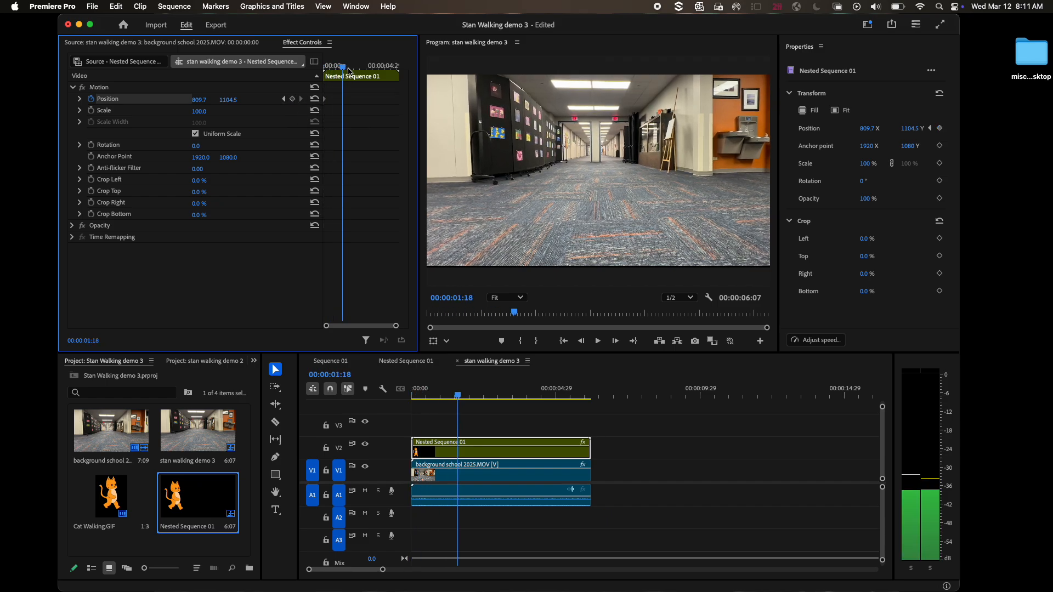
left_click_drag(343, 69, 312, 67)
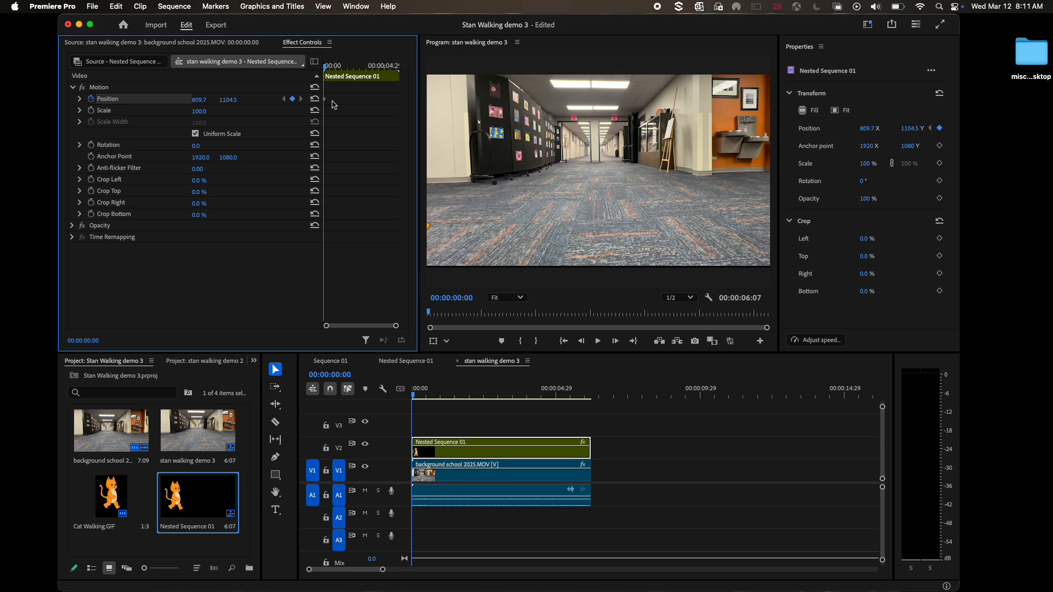
- Lock track V1 and, at 00:00:06:05, move the nested cat sequence off the frame's right edge to X 5484, Y 1073.9
left_click(414, 398)
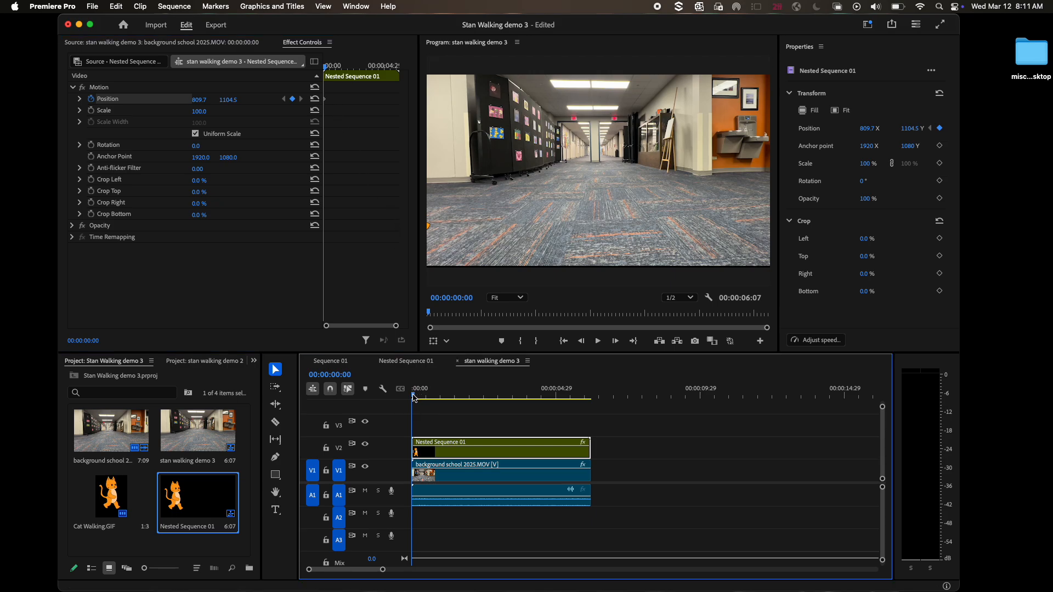
left_click_drag(414, 398, 592, 397)
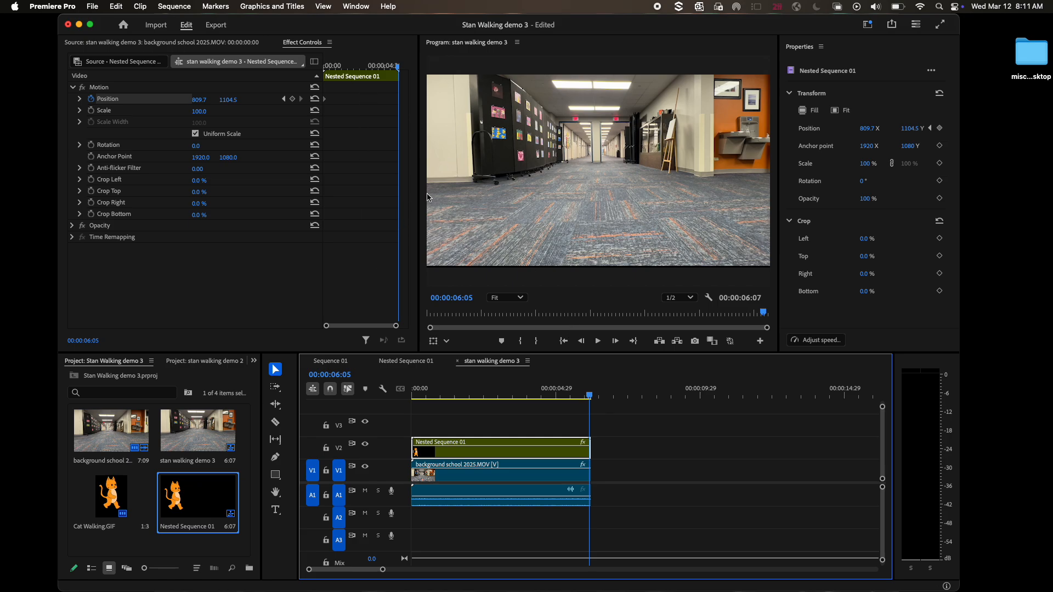
left_click(326, 470)
left_click(432, 186)
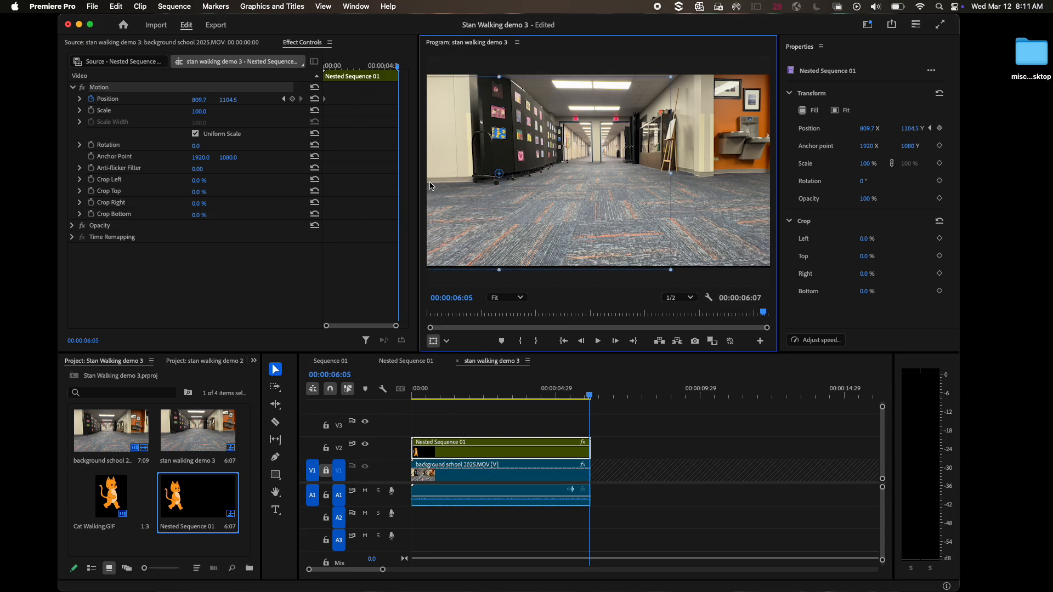
left_click_drag(460, 183, 877, 180)
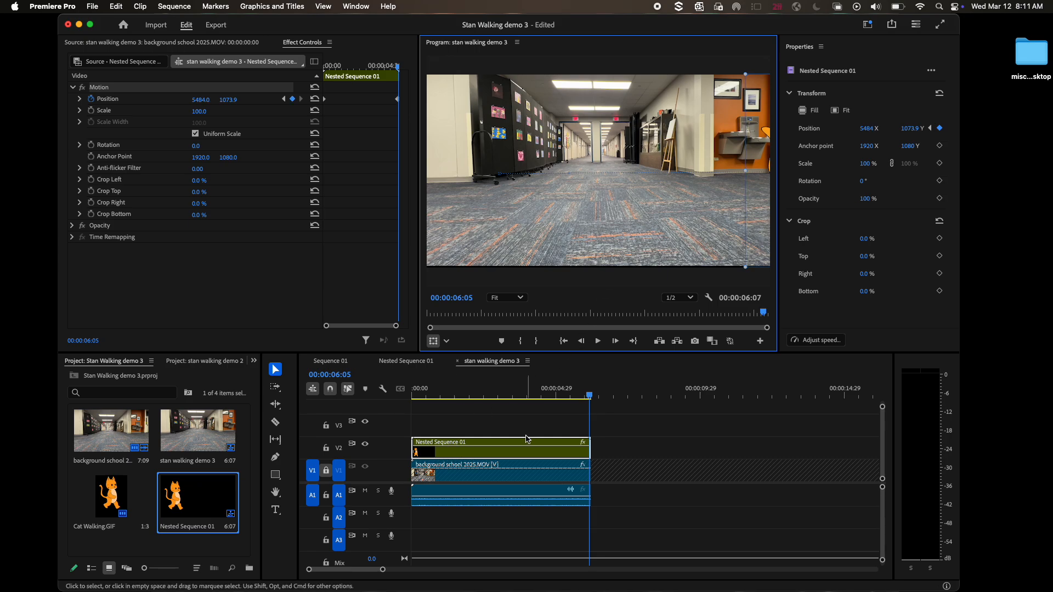
- Play the timeline from its start to check the cat's walk, stop at 00:00:05:21 and reselect the nested cat sequence
key("space")
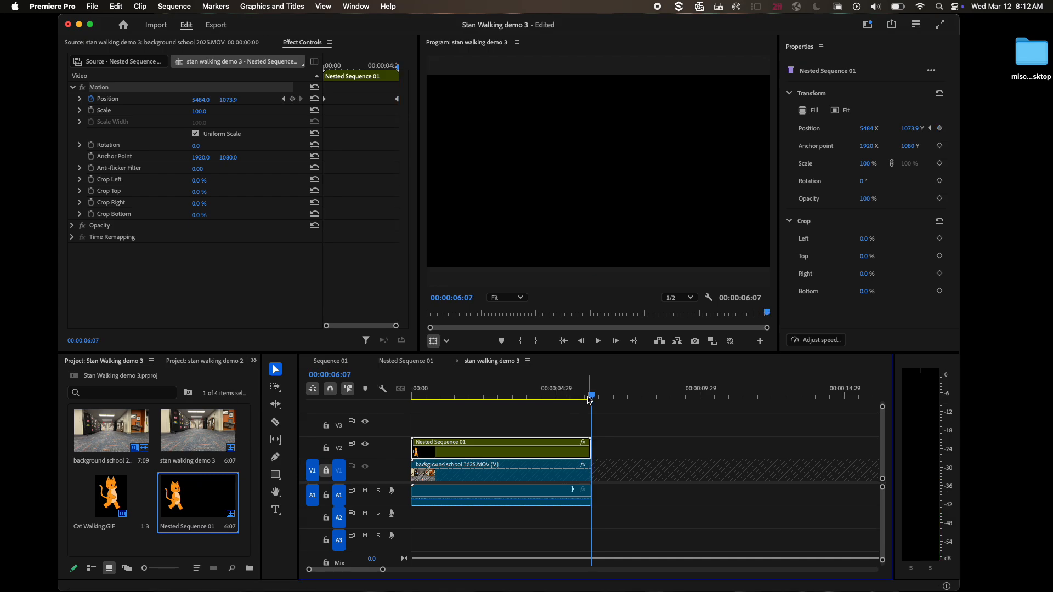
left_click_drag(590, 399, 413, 393)
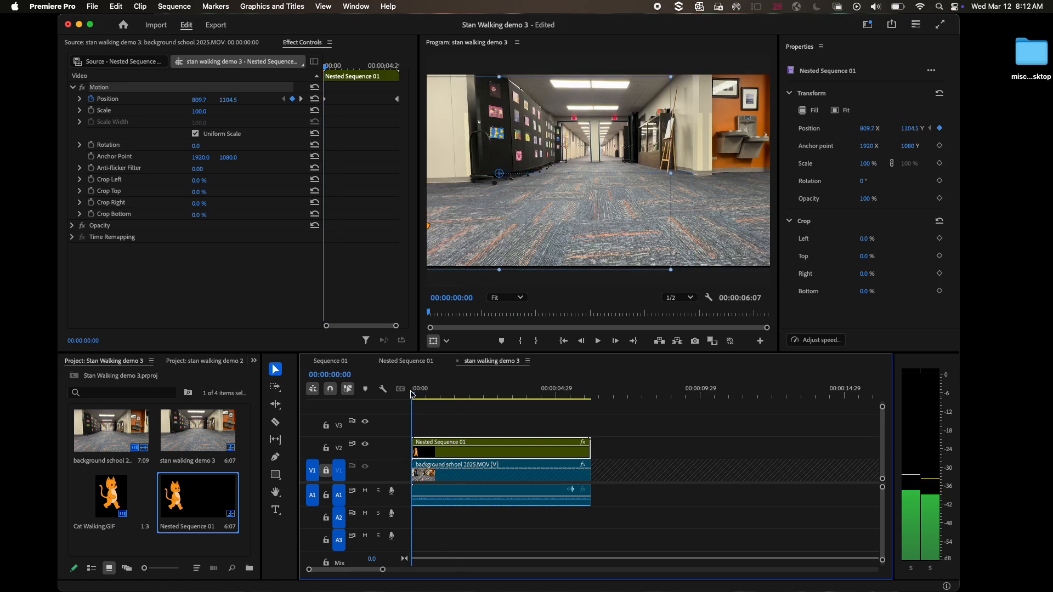
key("space")
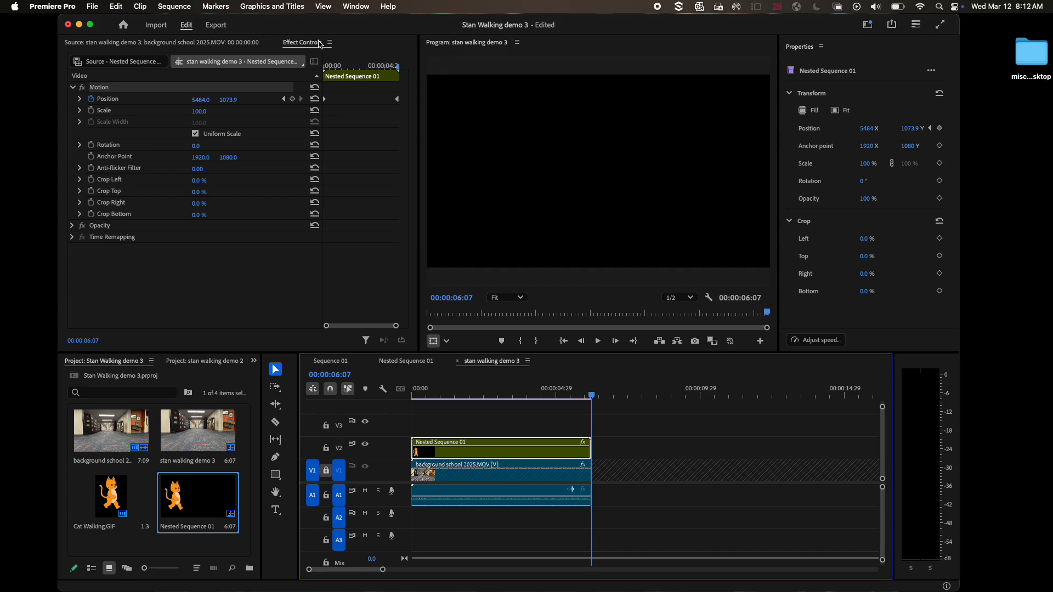
key("space")
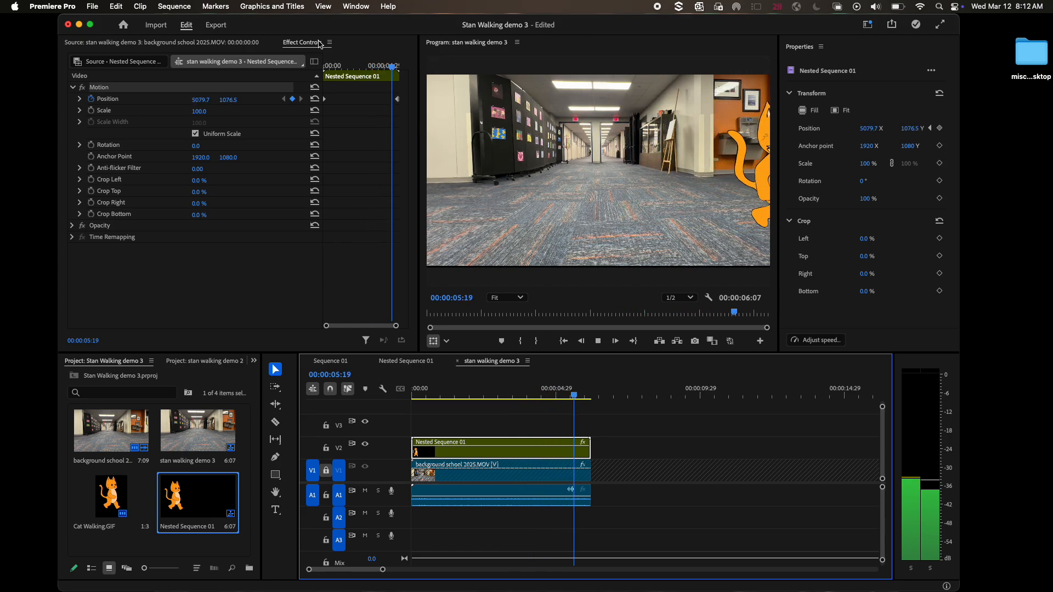
key("space")
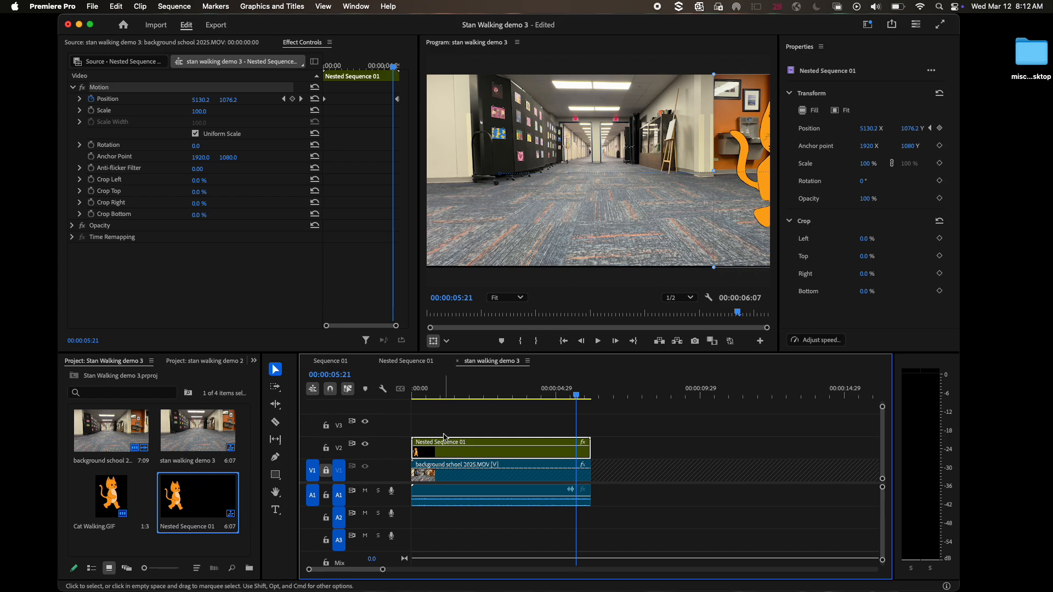
left_click(447, 429)
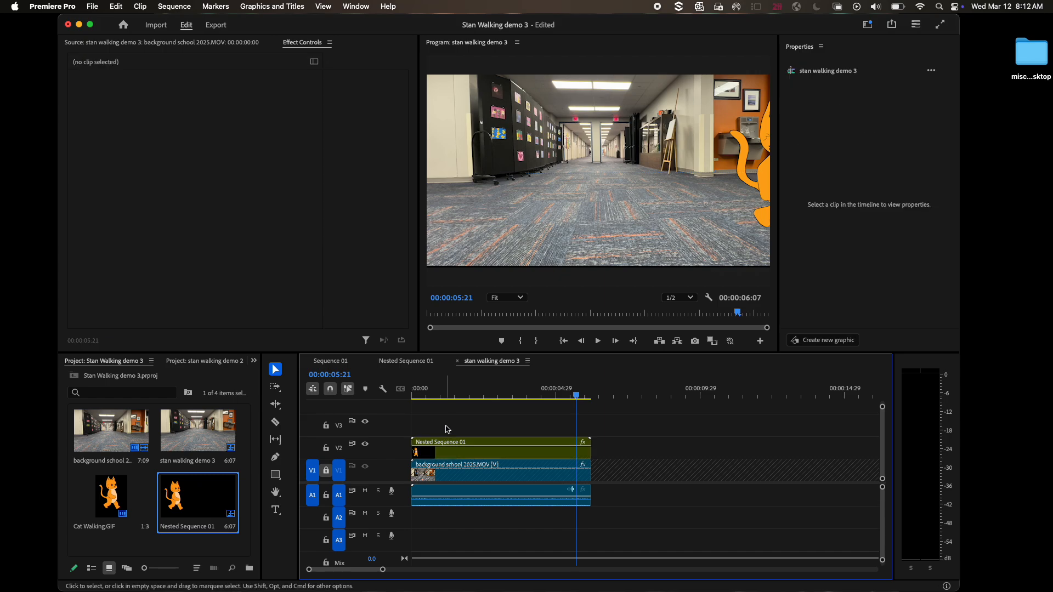
left_click(462, 454)
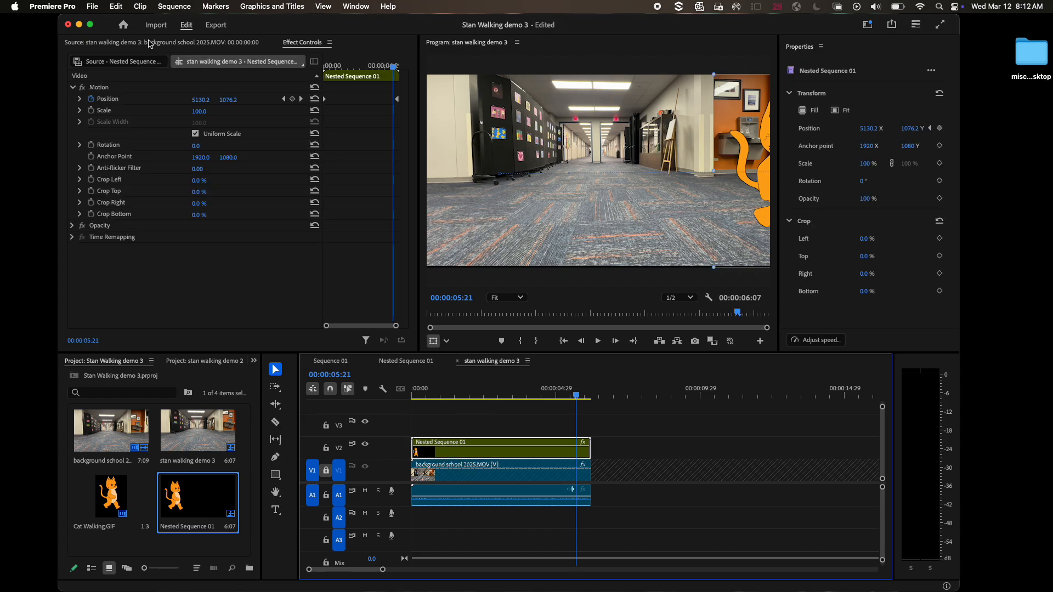
- Open the media export settings and set the output to stan walking demo 3.mp4 in the Animation folder
left_click(94, 8)
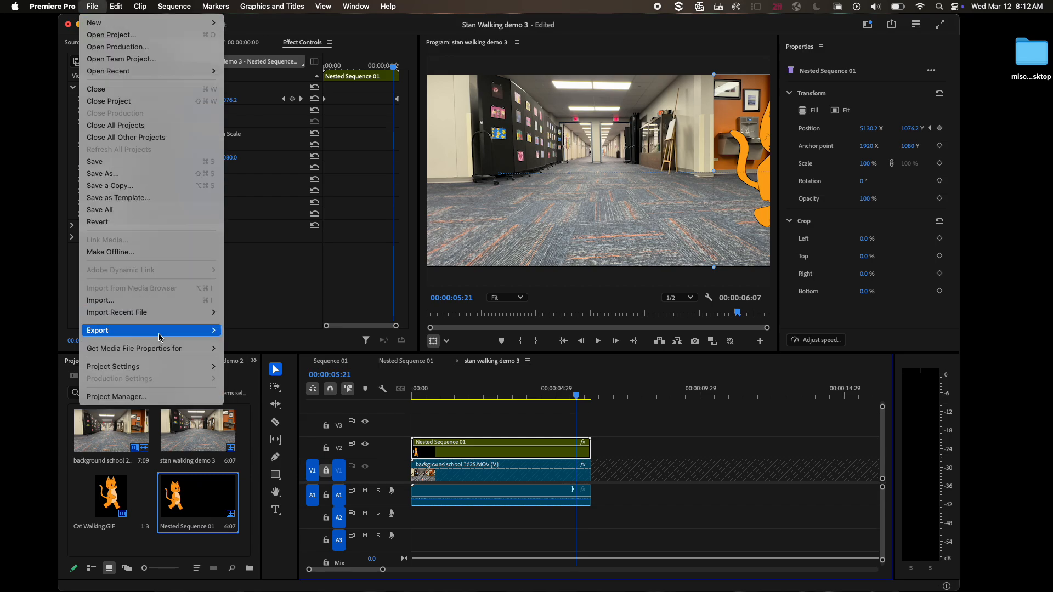
mouse_move(160, 332)
left_click(233, 330)
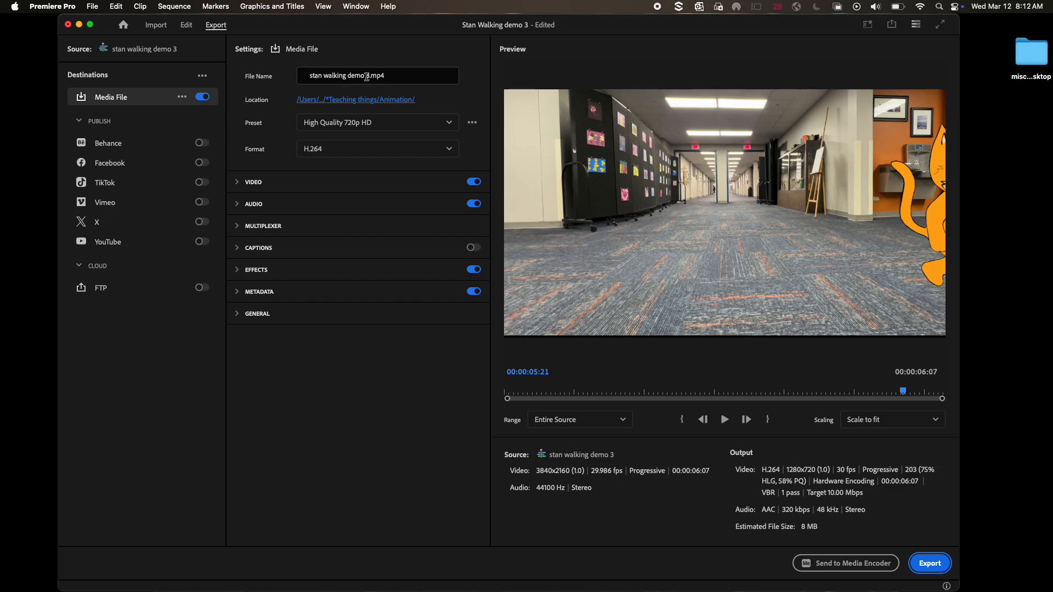
left_click(372, 76)
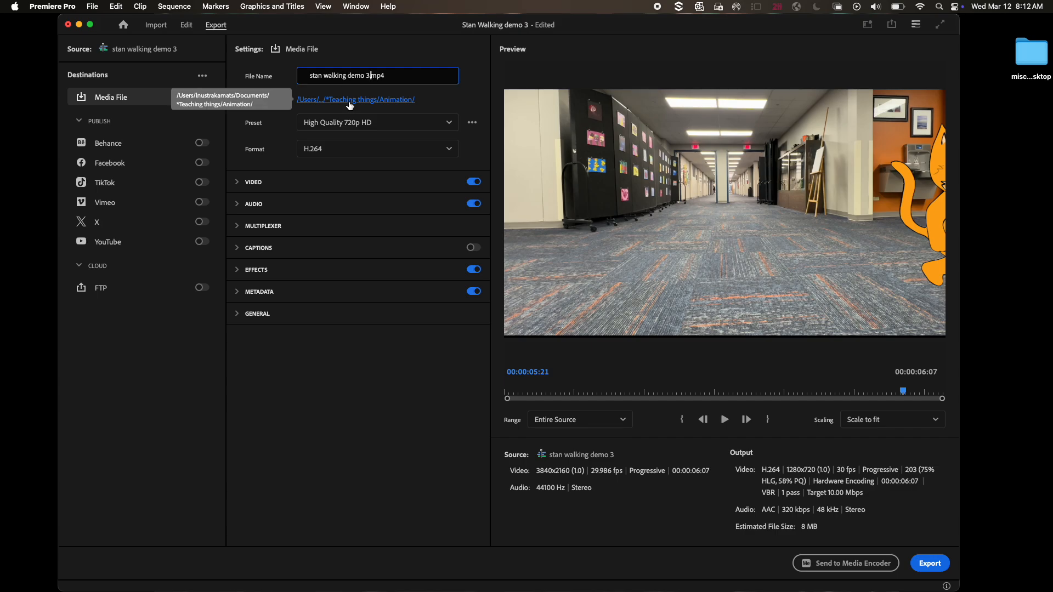
left_click(350, 104)
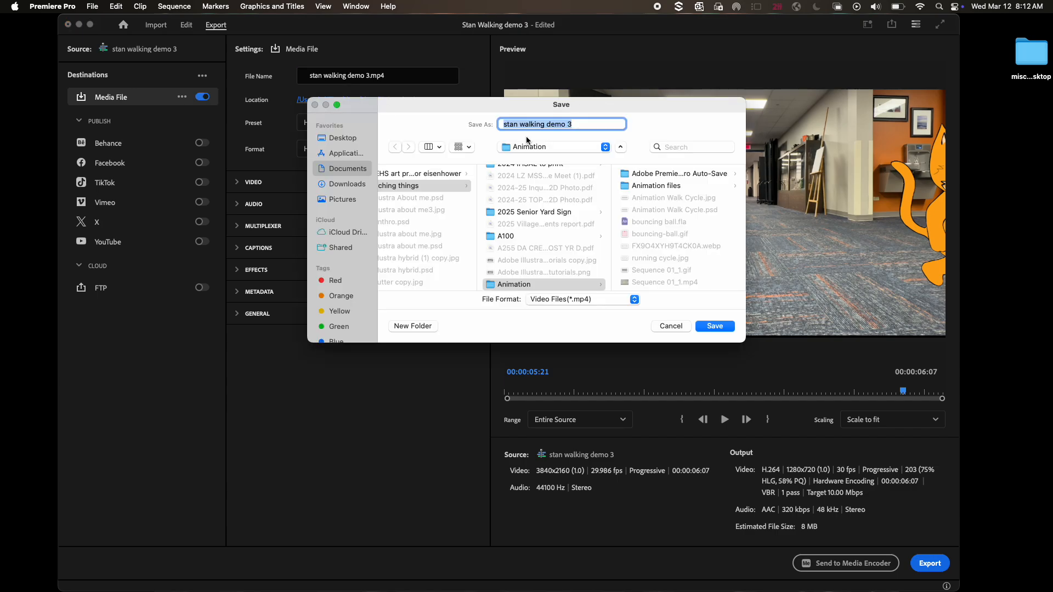
left_click(714, 326)
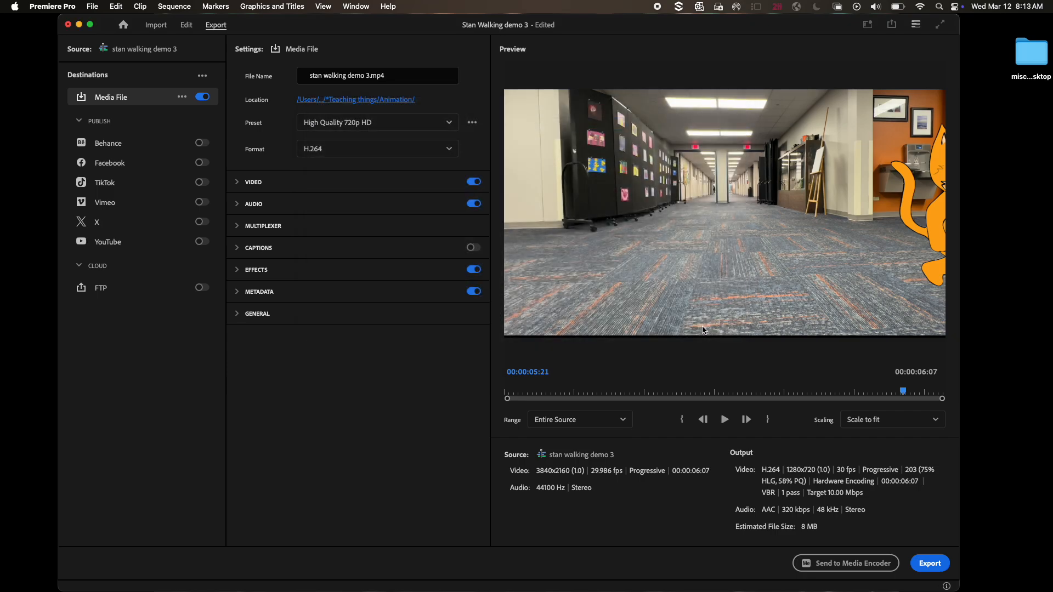
- Review the export presets, keep High Quality 720p HD with H.264, and export the video
left_click(408, 126)
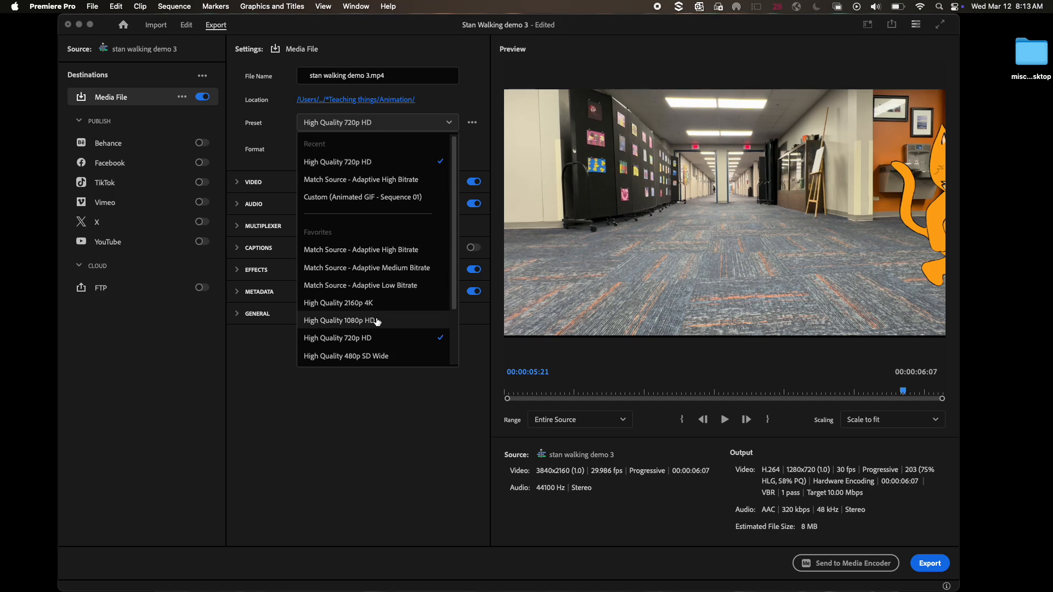
scroll(373, 329, "down", 2)
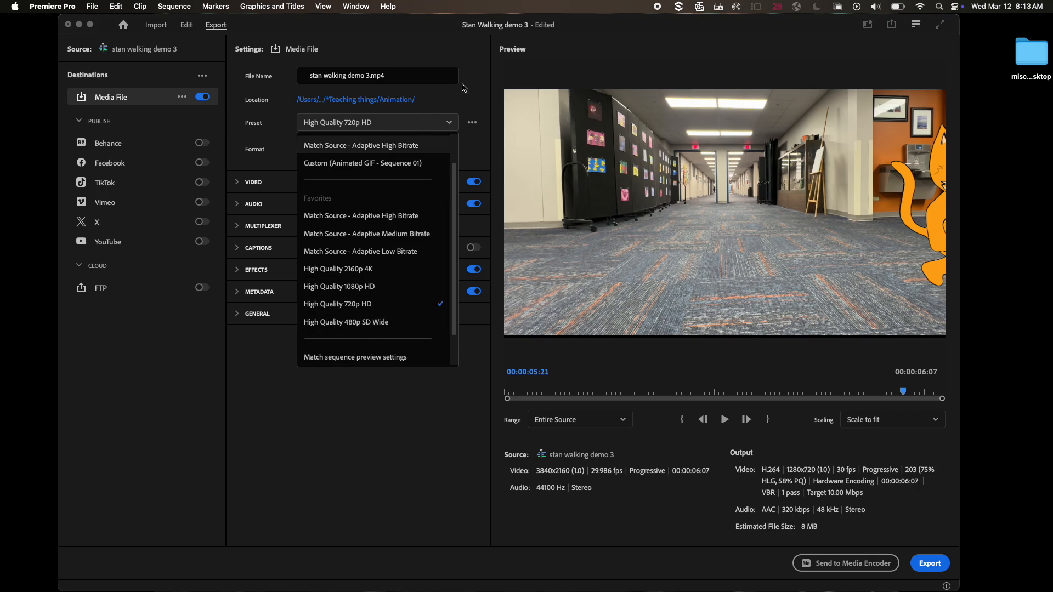
left_click(469, 84)
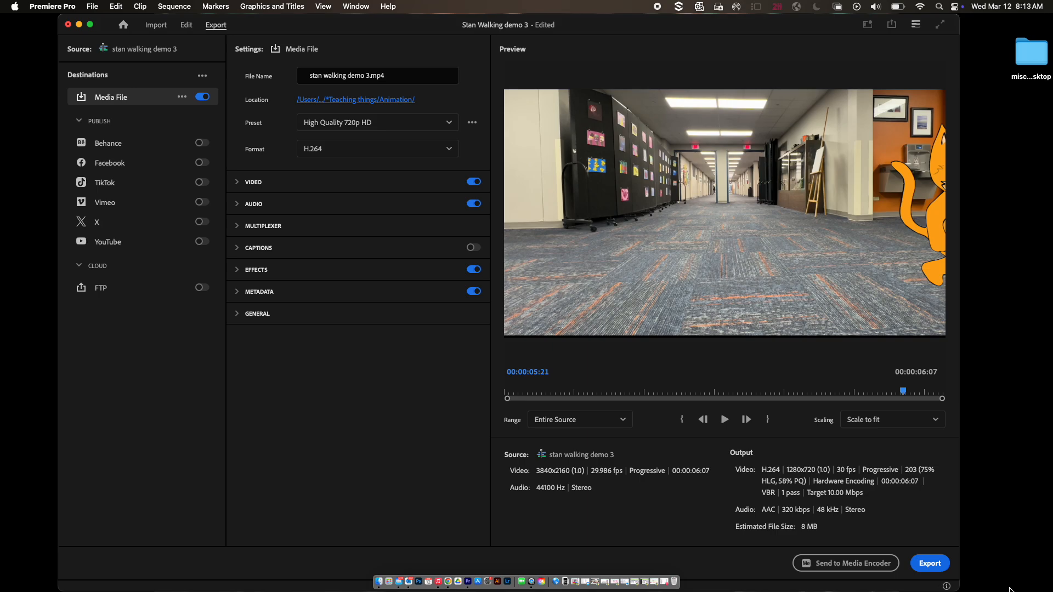
left_click(931, 565)
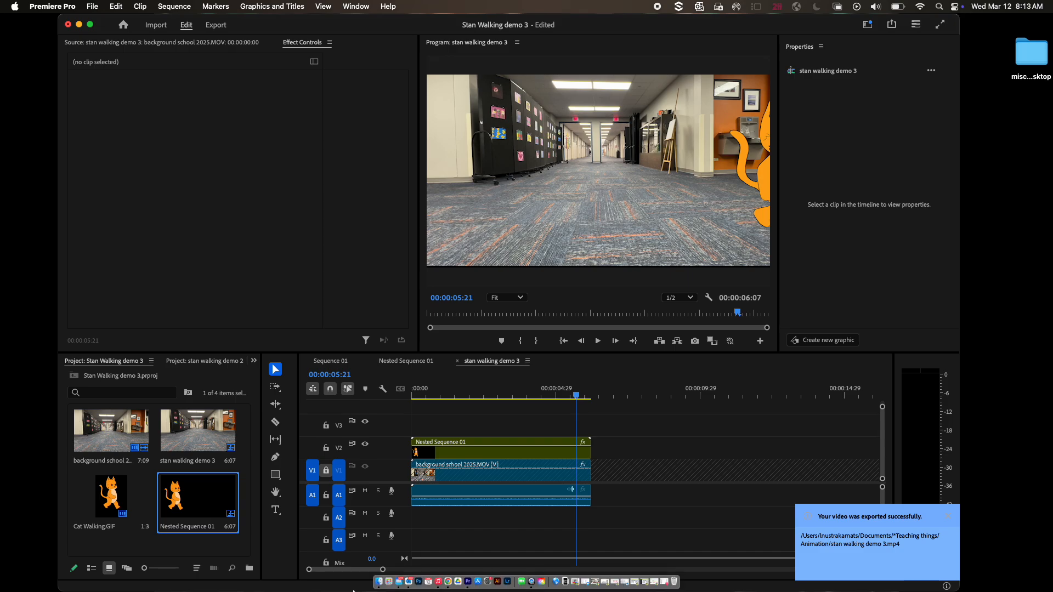
- Switch to Finder, locate the exported stan walking demo 3.mp4 in the Animation folder and play it in QuickTime Player
left_click(364, 556)
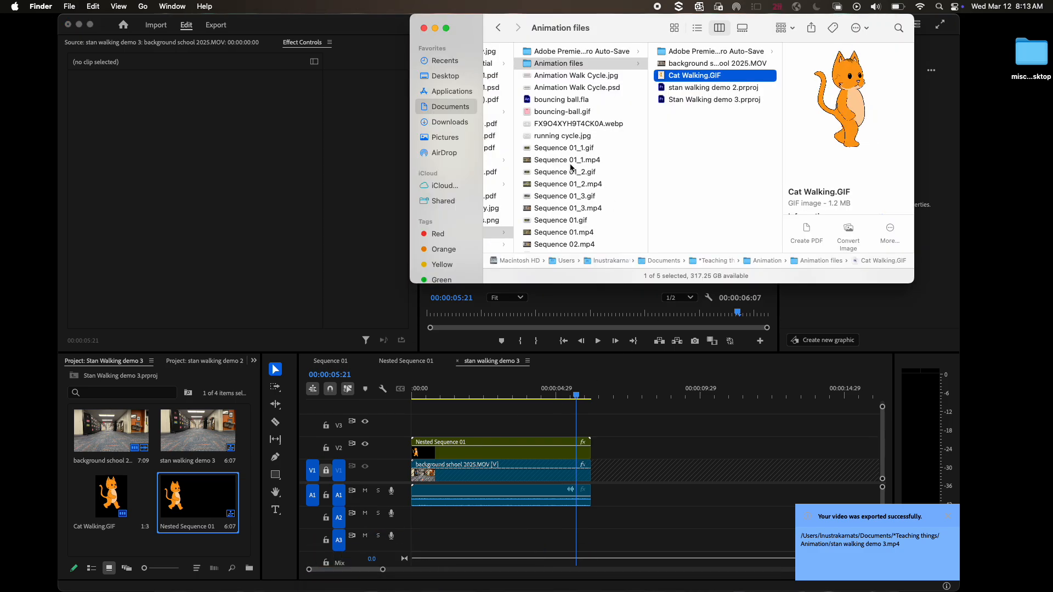
scroll(570, 168, "down", 5)
scroll(571, 168, "down", 1)
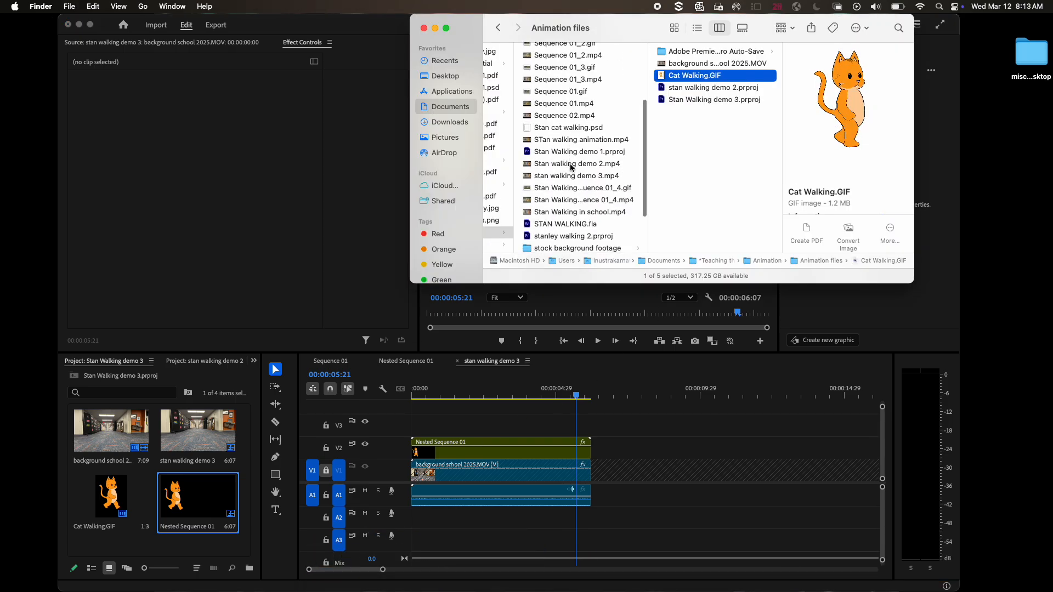
left_click(569, 176)
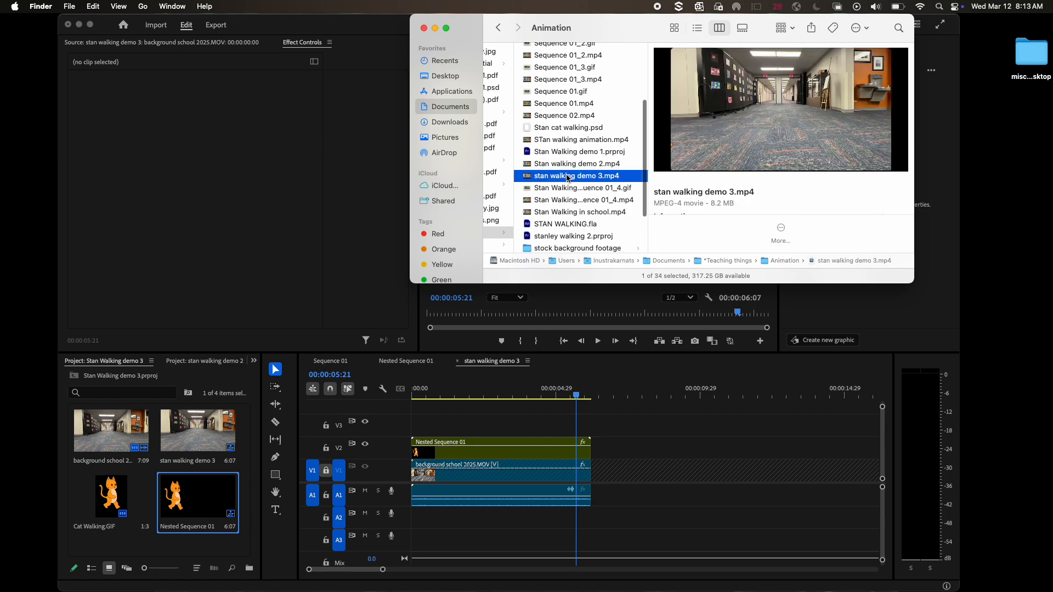
double_click(568, 178)
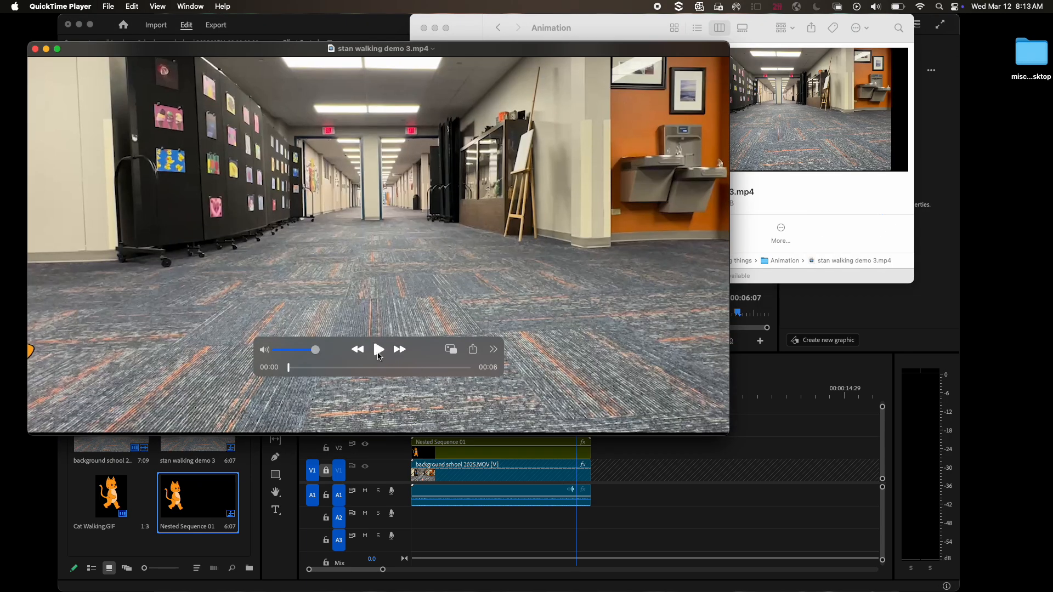
left_click(378, 352)
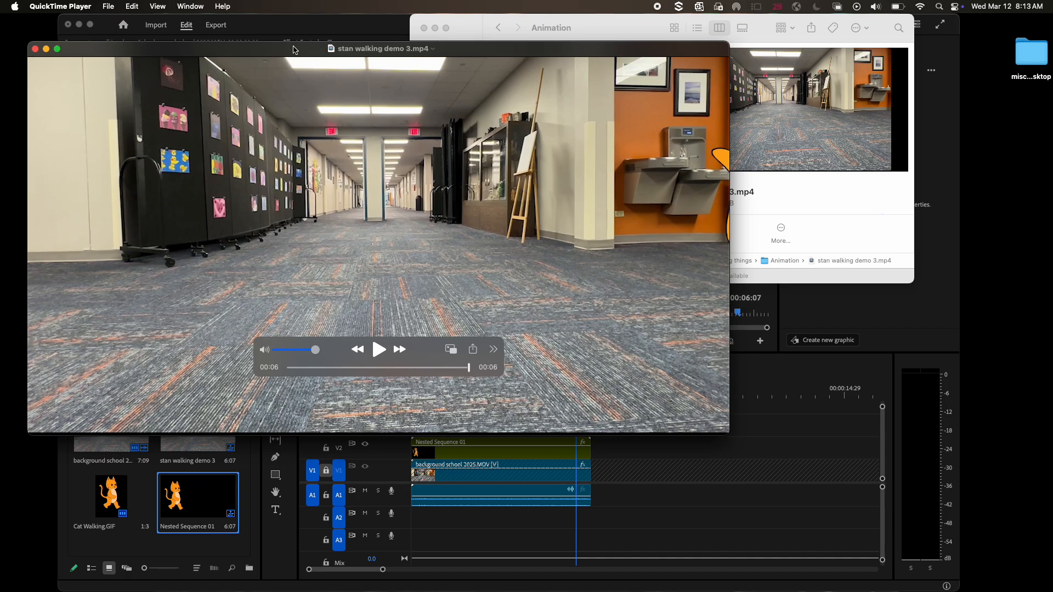
left_click(61, 7)
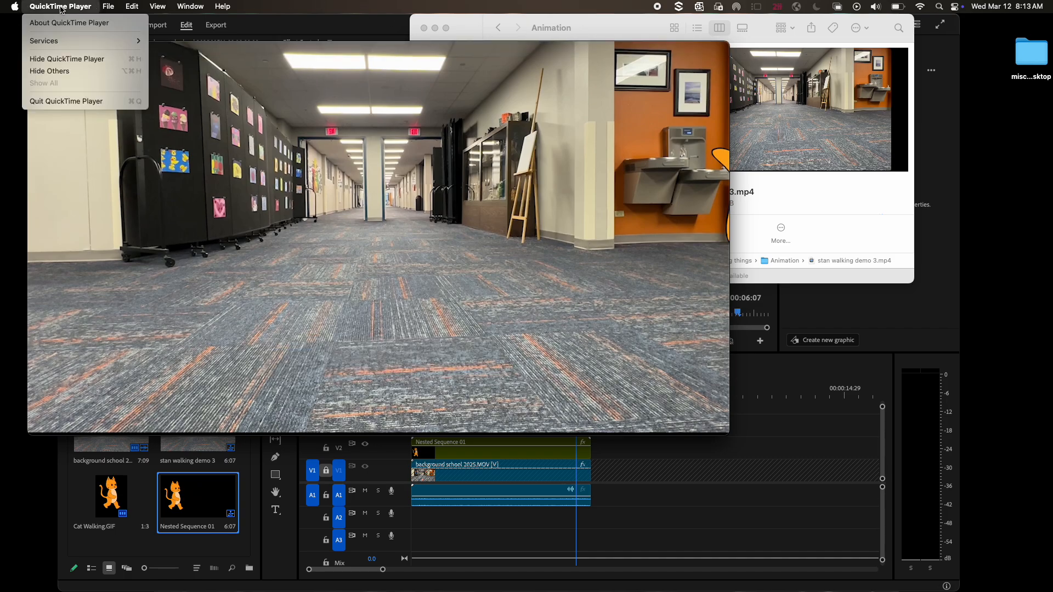
left_click(144, 4)
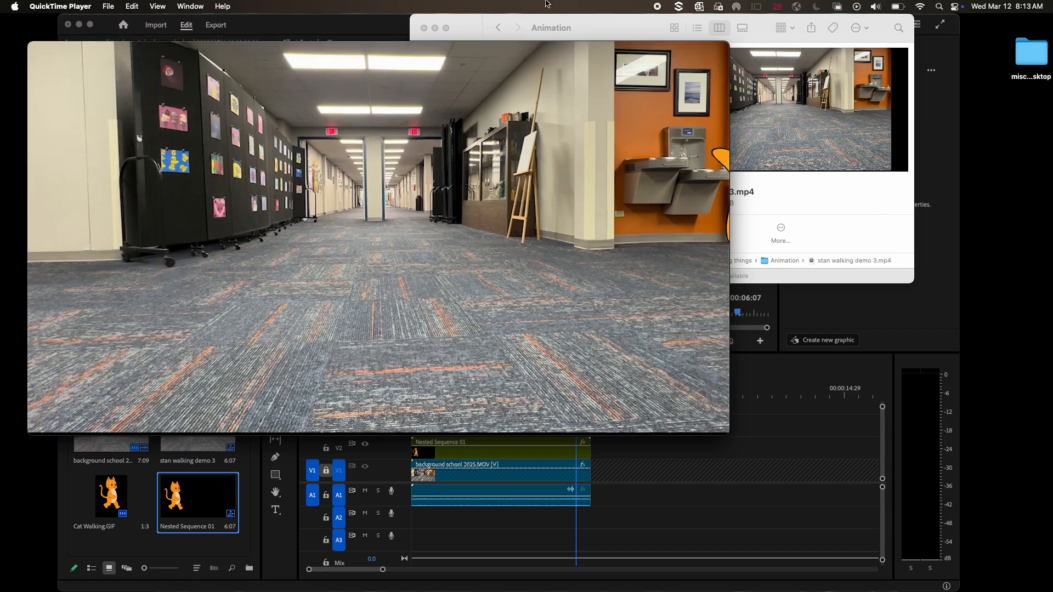